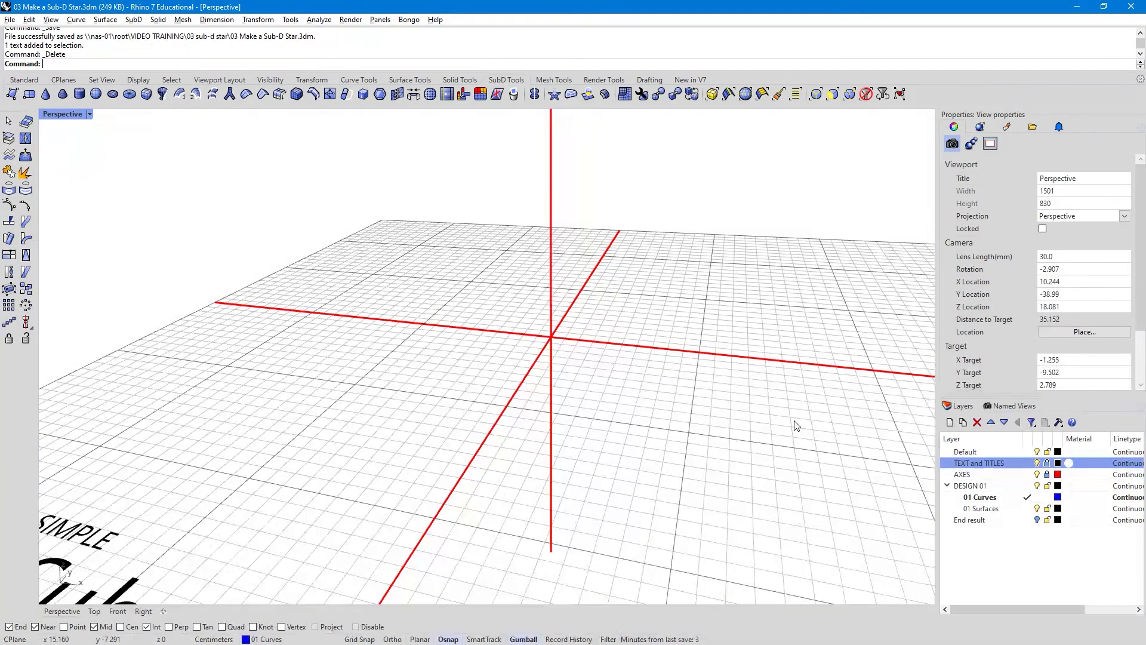
# - Draw a single-segment polyline from the origin along the positive X axis on the 01 Curves layer
pyautogui.click(32, 81)
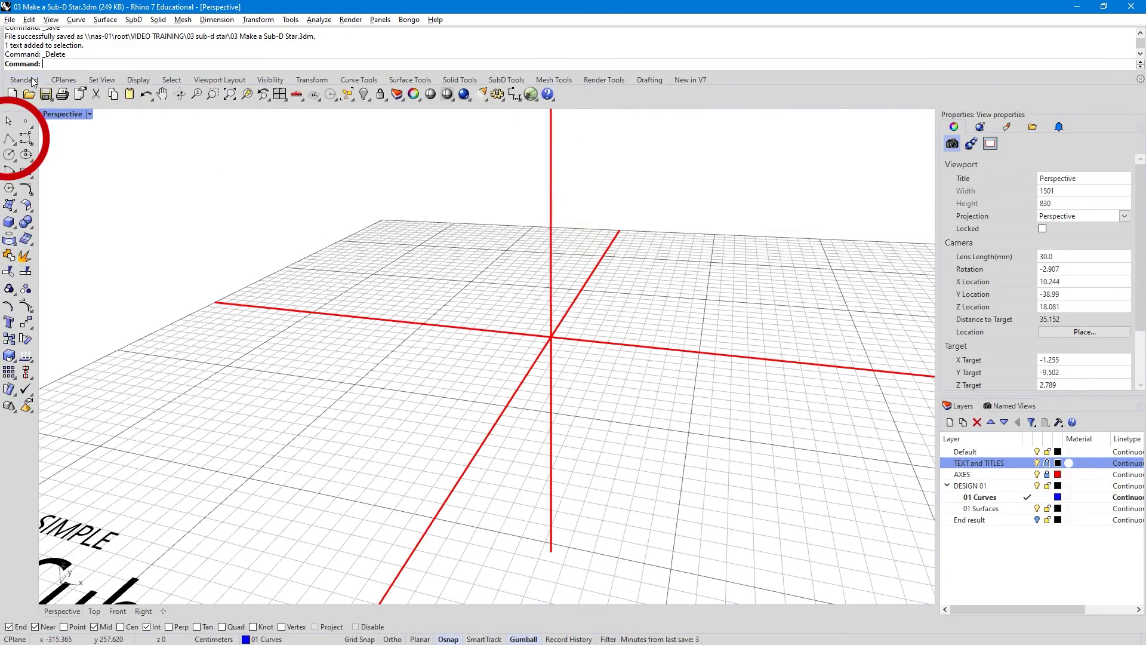
pyautogui.click(9, 138)
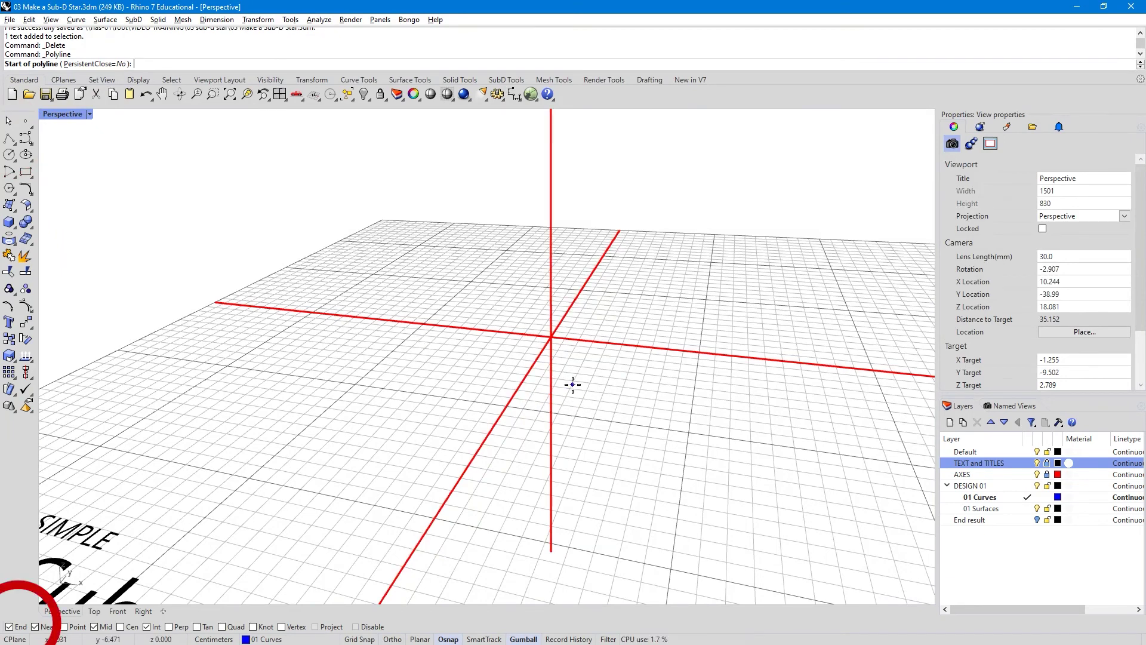
pyautogui.click(552, 337)
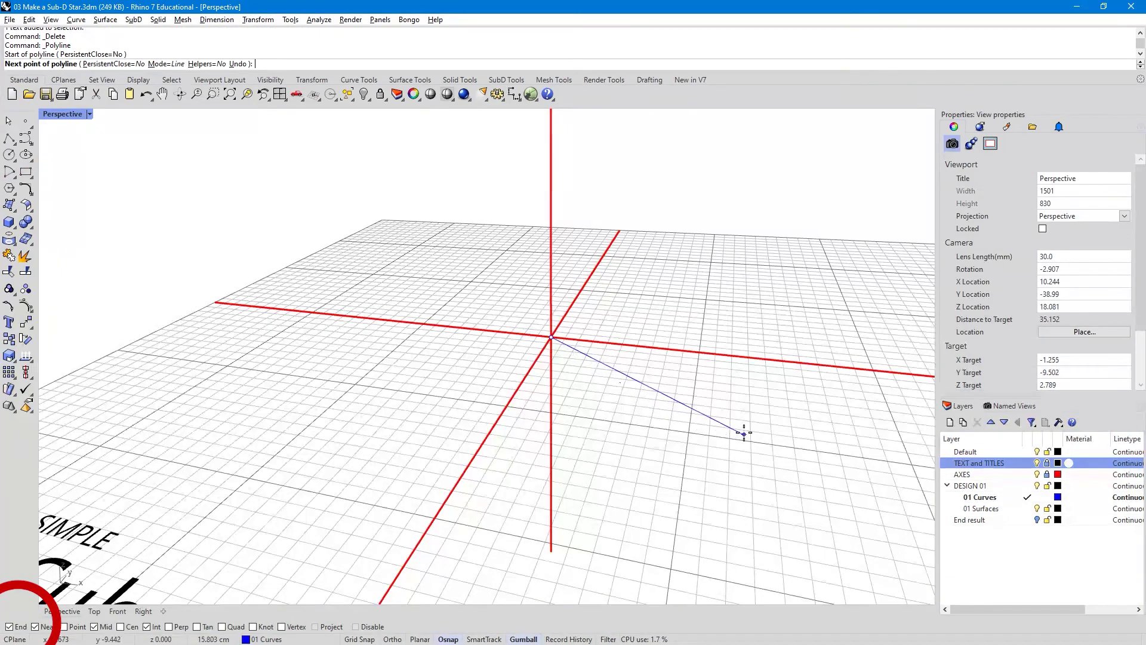
pyautogui.press('Left')
pyautogui.press('Left')
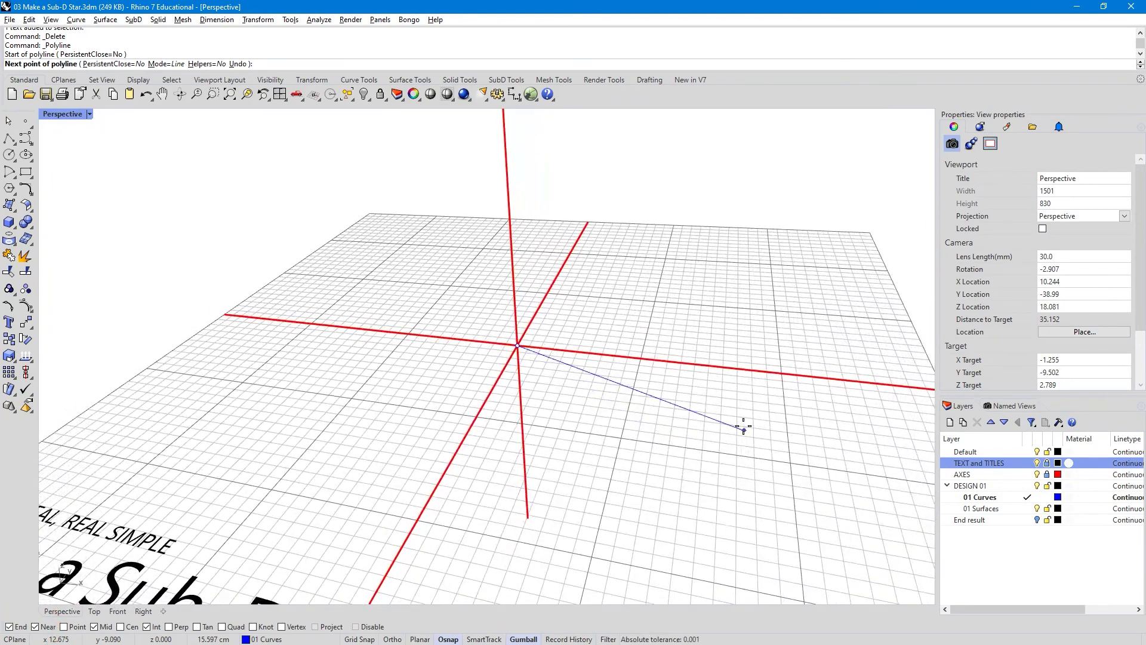
pyautogui.click(723, 367)
pyautogui.press('Return')
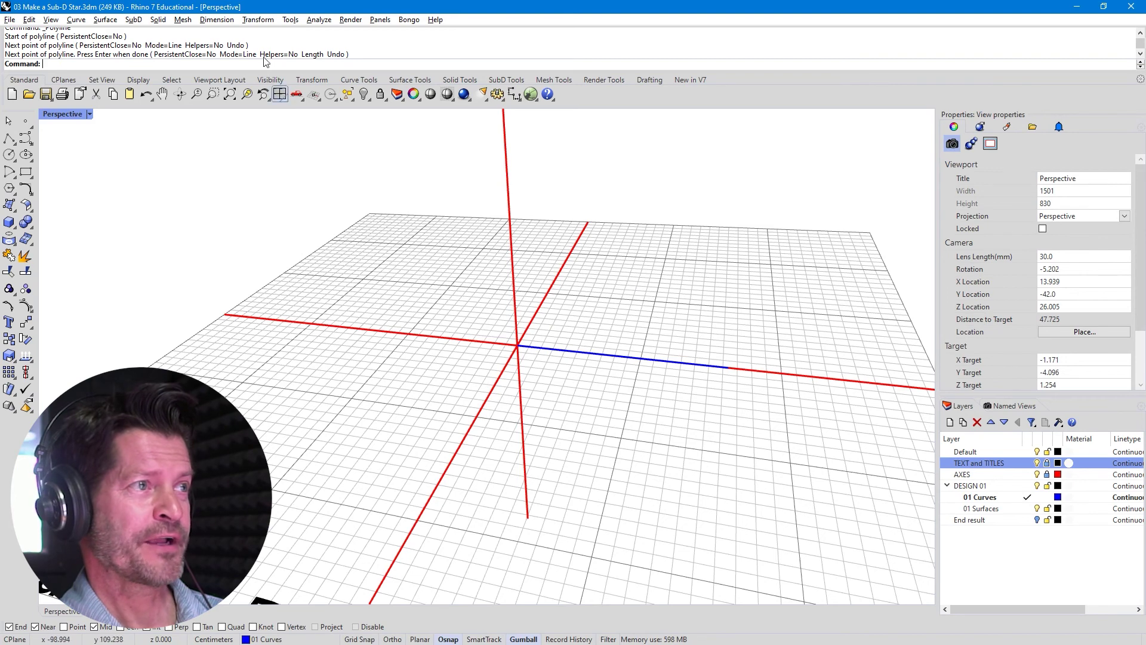
# - Polar-array the blue line about the origin with 5 items over a 360-degree fill angle
pyautogui.click(258, 20)
pyautogui.moveTo(290, 169)
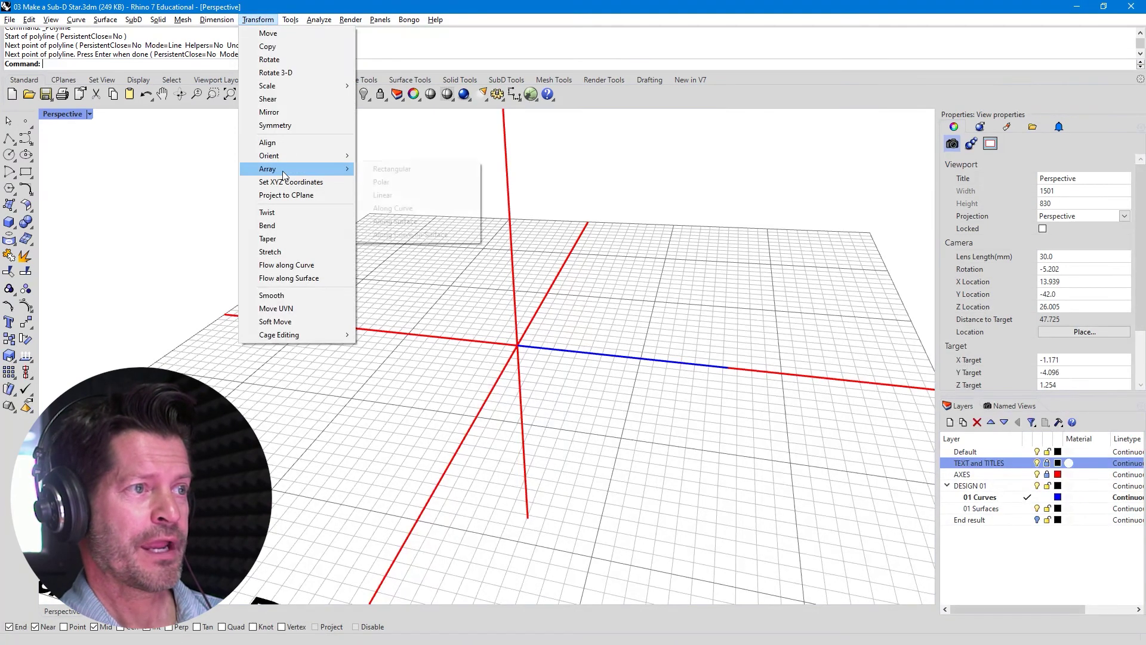
pyautogui.click(398, 183)
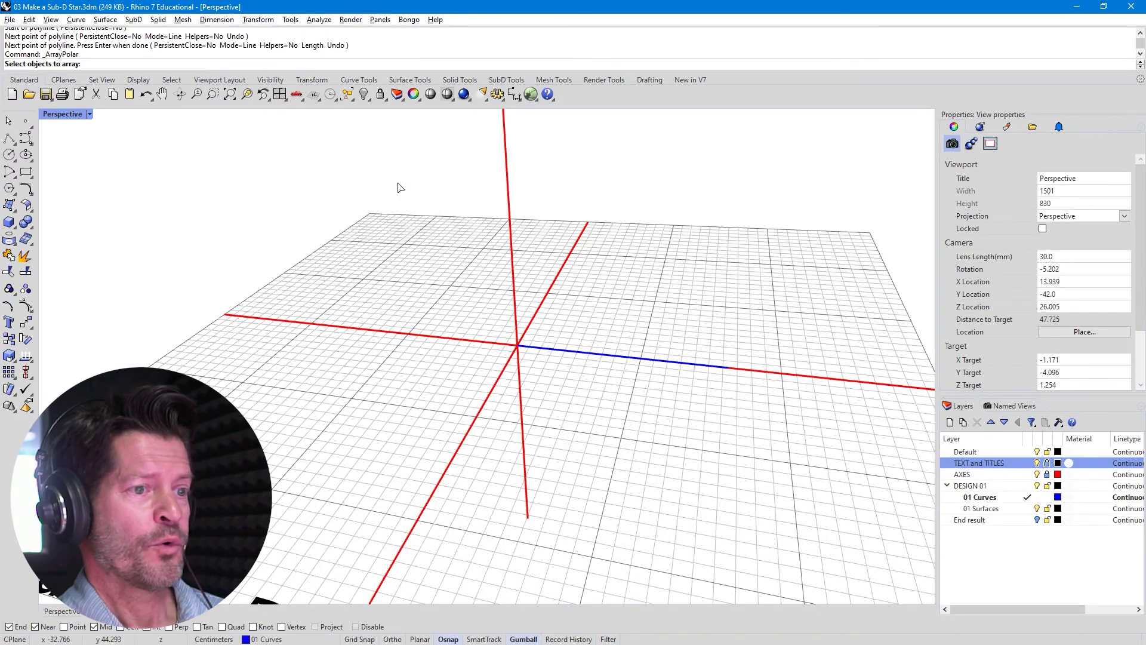
pyautogui.click(577, 351)
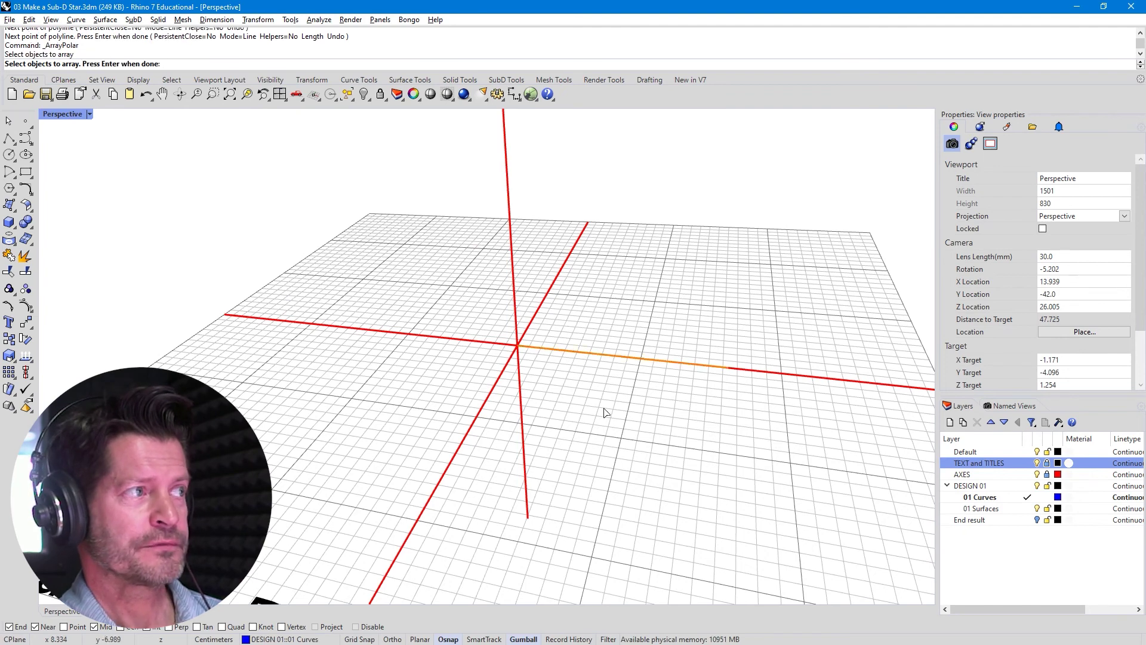
pyautogui.press('Return')
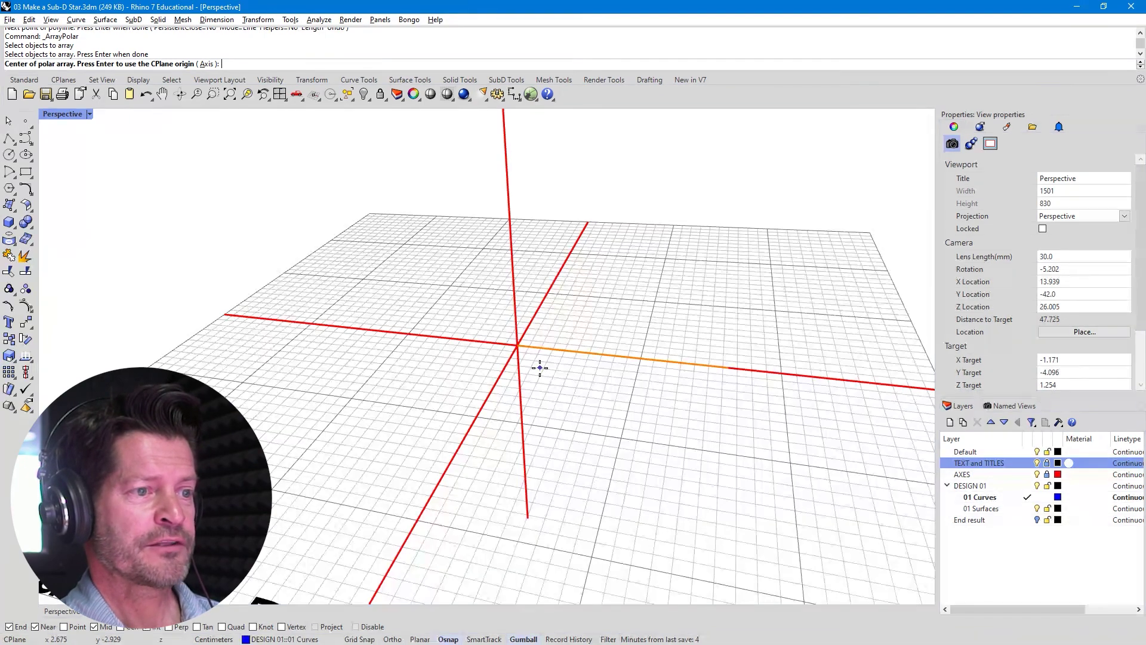
pyautogui.click(518, 346)
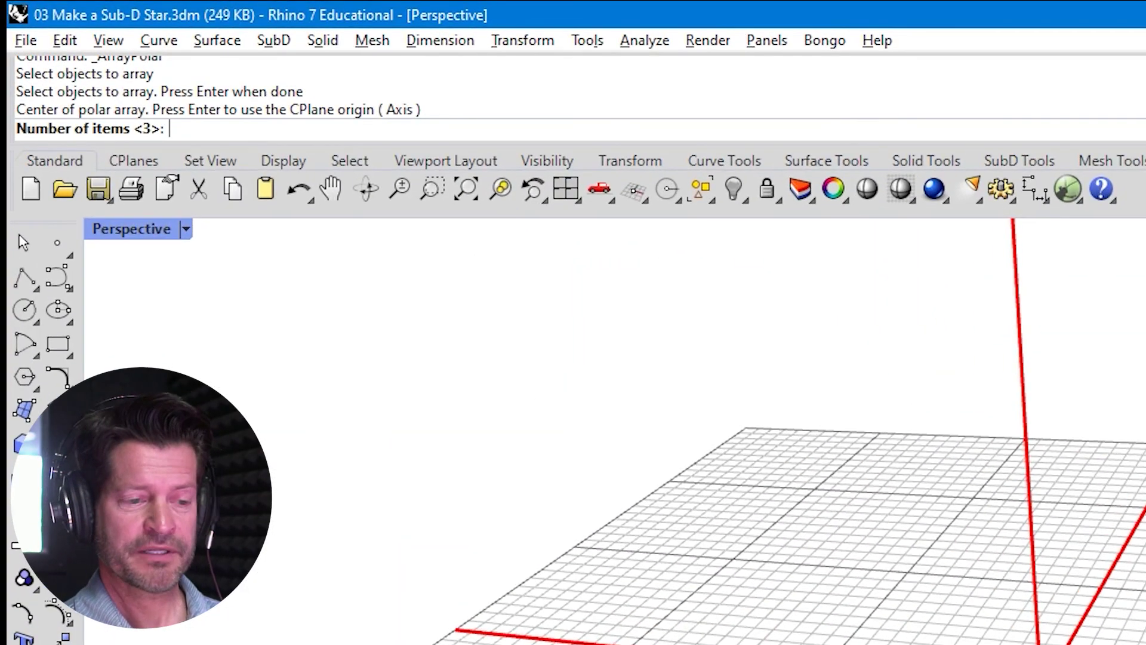
pyautogui.write('5')
pyautogui.press('Return')
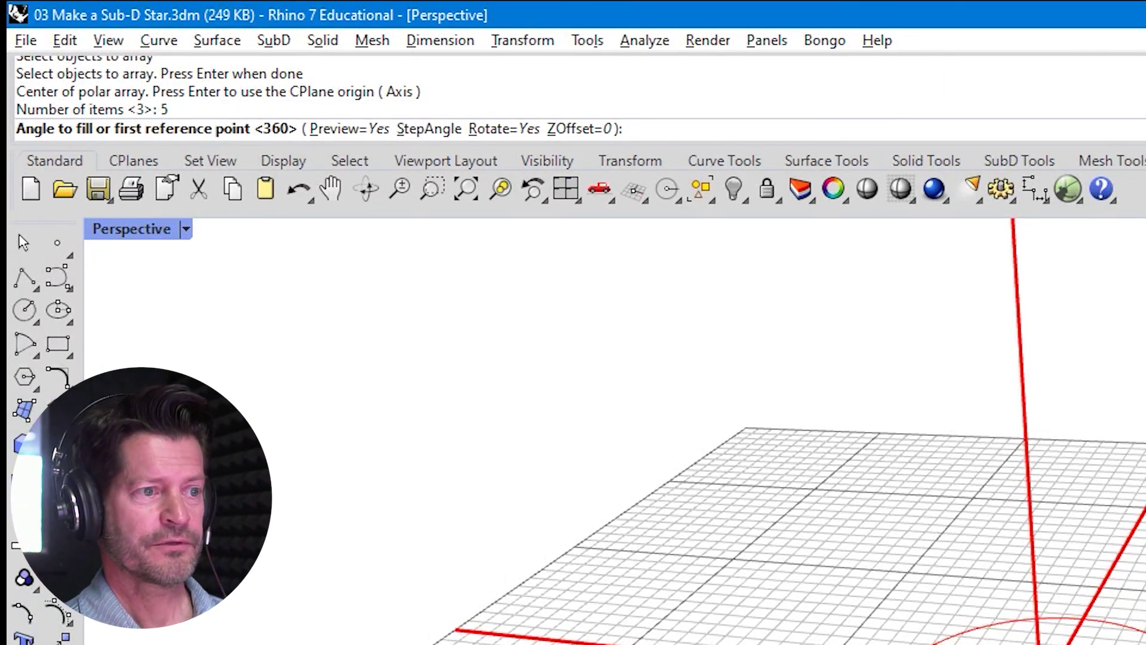
pyautogui.press('Return')
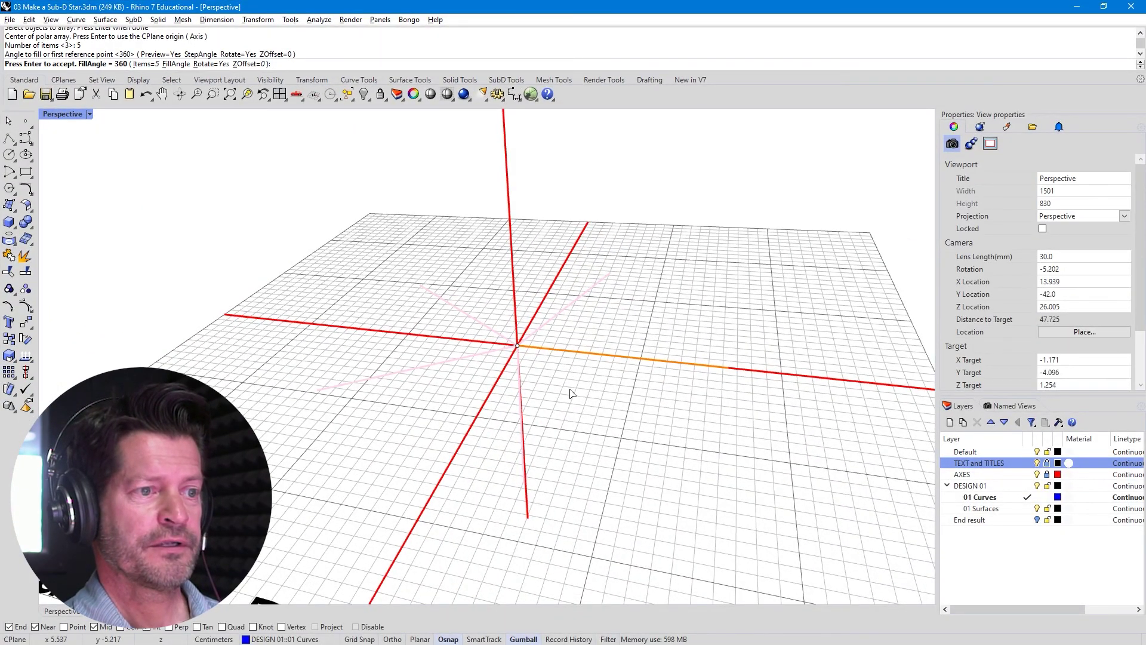
pyautogui.press('Return')
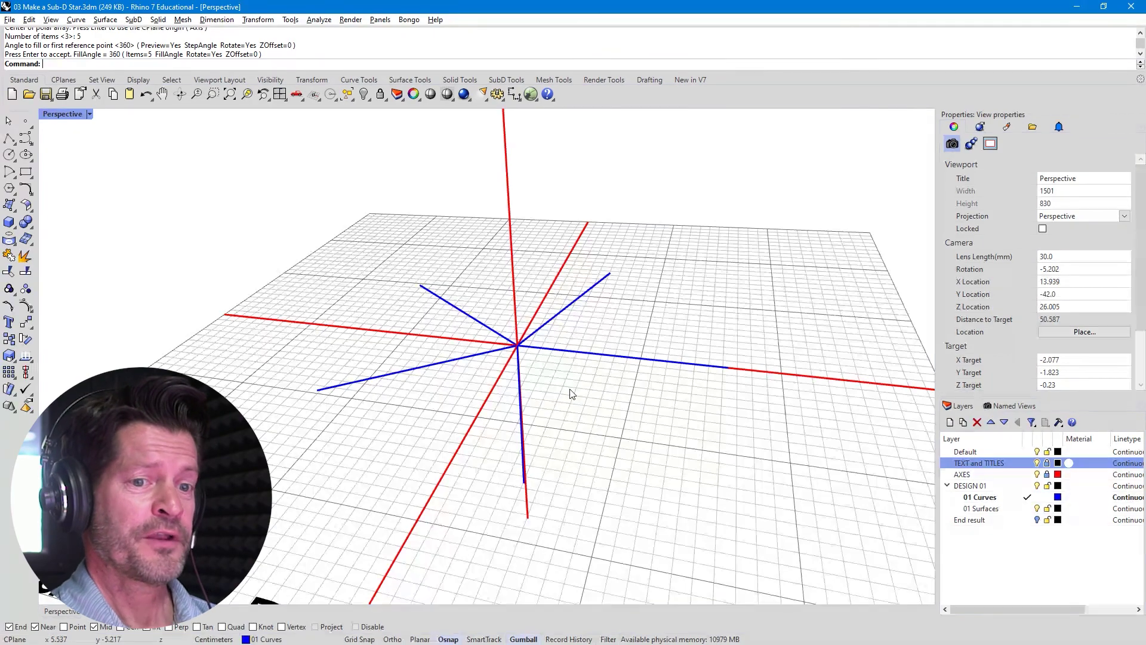
# - Hide the AXES layer
pyautogui.moveTo(571, 320)
pyautogui.keyDown('shift'); pyautogui.mouseDown(button='right')
pyautogui.moveTo(570, 391)
pyautogui.moveTo(582, 324)
pyautogui.mouseUp(button='right'); pyautogui.keyUp('shift')
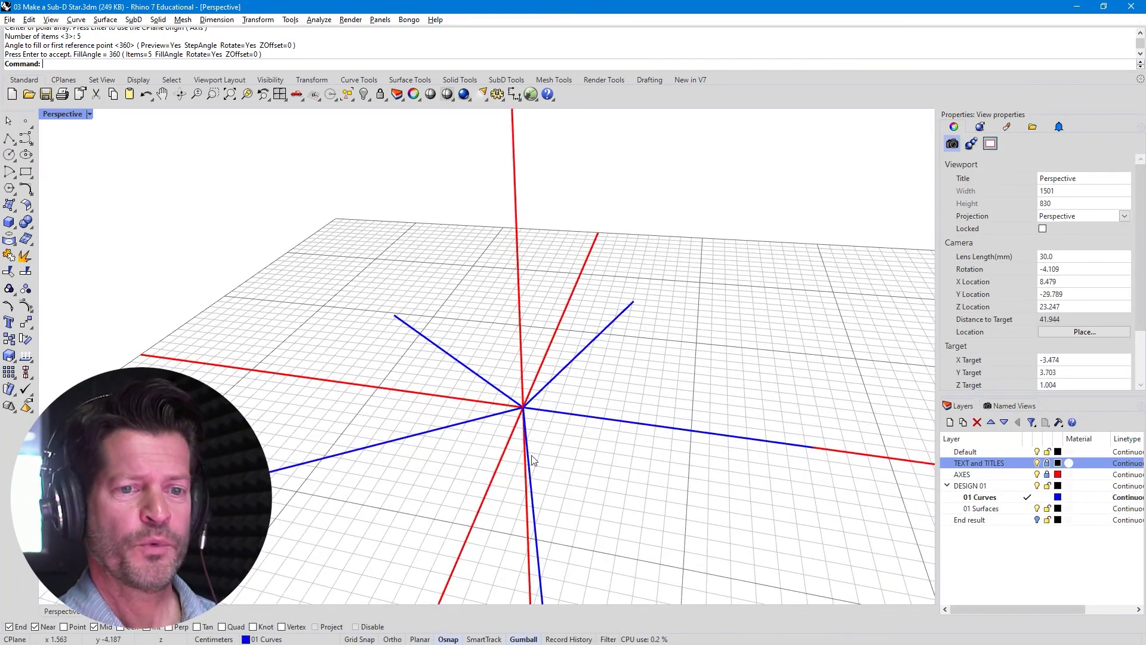
pyautogui.click(1037, 474)
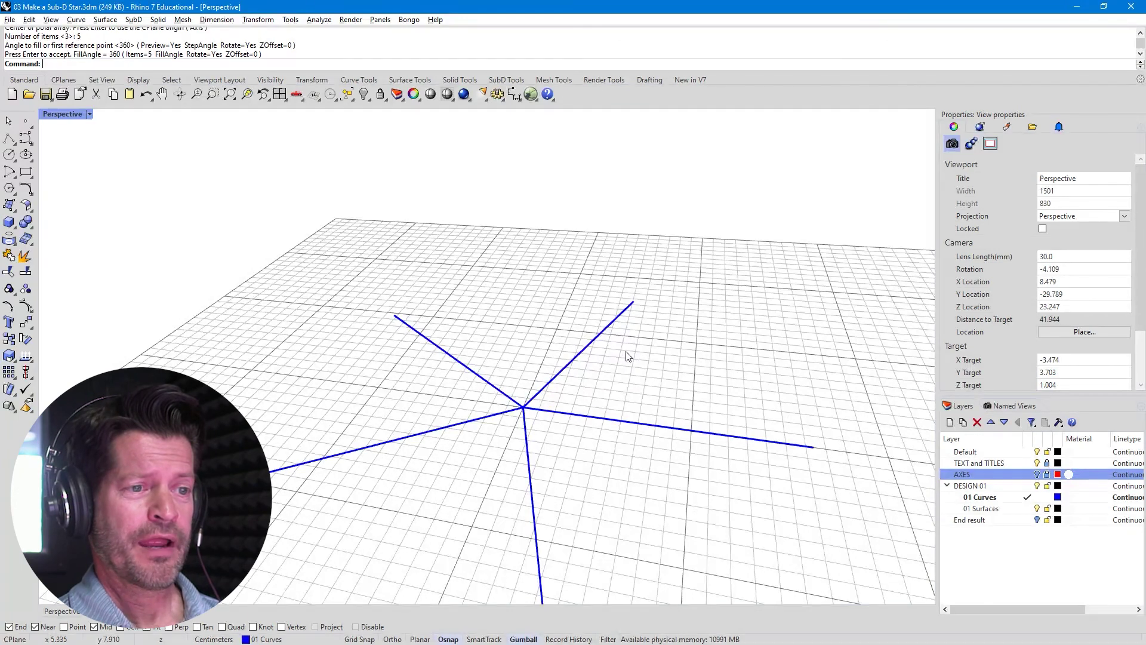
pyautogui.moveTo(576, 382); pyautogui.dragTo(614, 322, button='right')
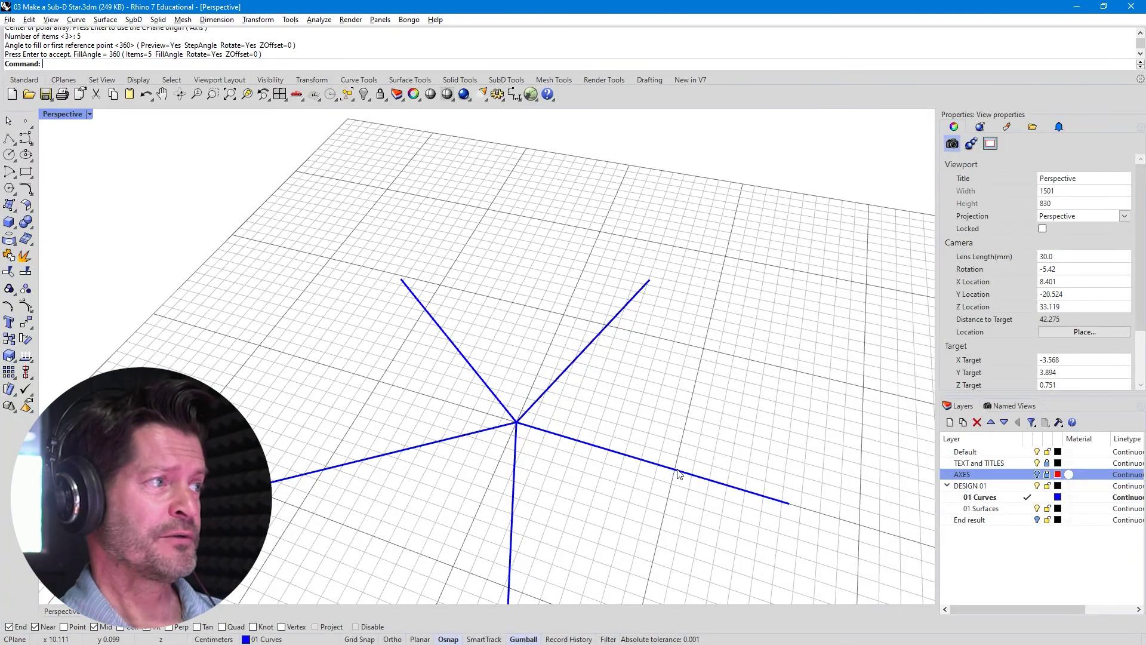
# - Draw a circle centred where the five lines meet, small enough to cross every line before its outer end
pyautogui.click(9, 154)
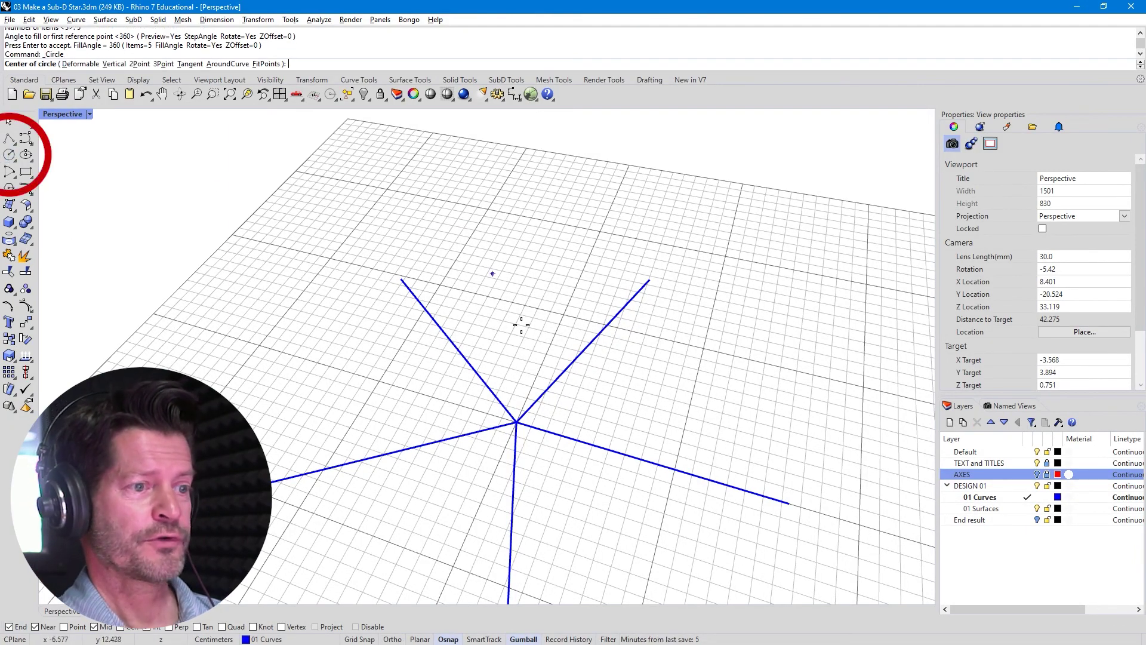
pyautogui.click(517, 422)
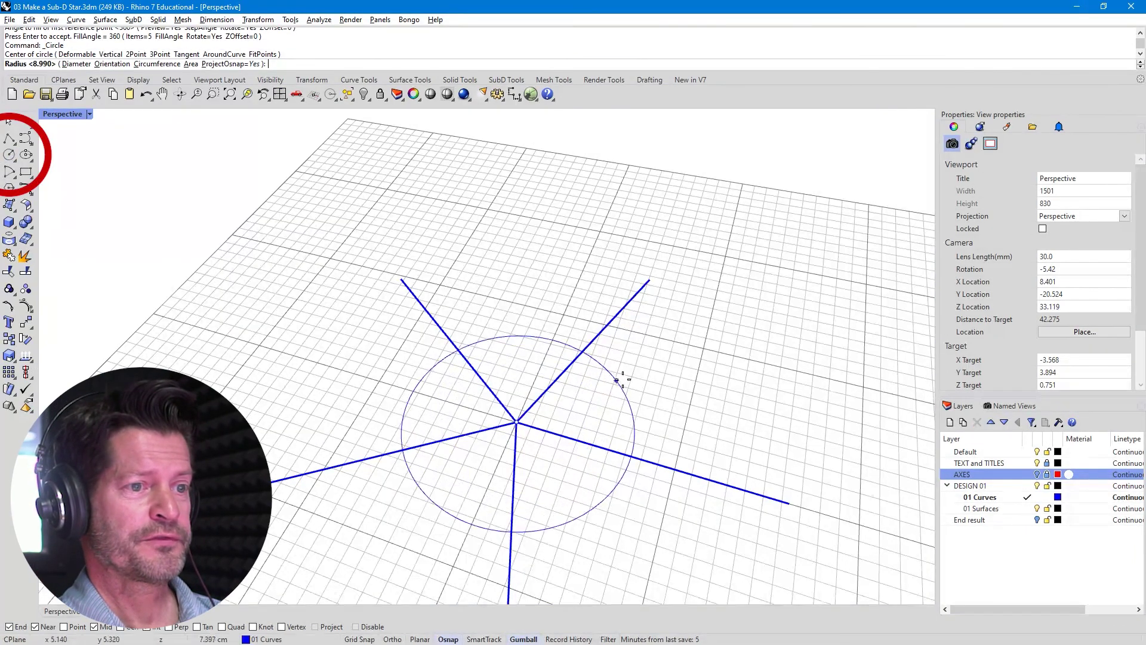
pyautogui.click(673, 357)
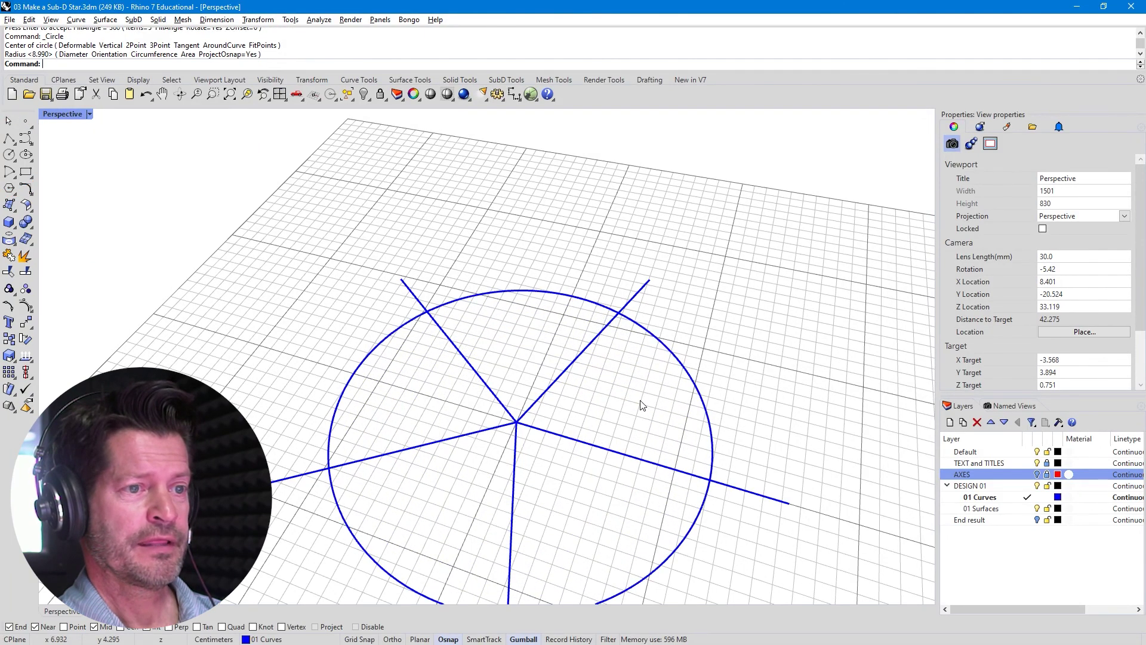
# - Make 01 Surfaces the current layer
pyautogui.moveTo(642, 405); pyautogui.dragTo(617, 325, button='right')
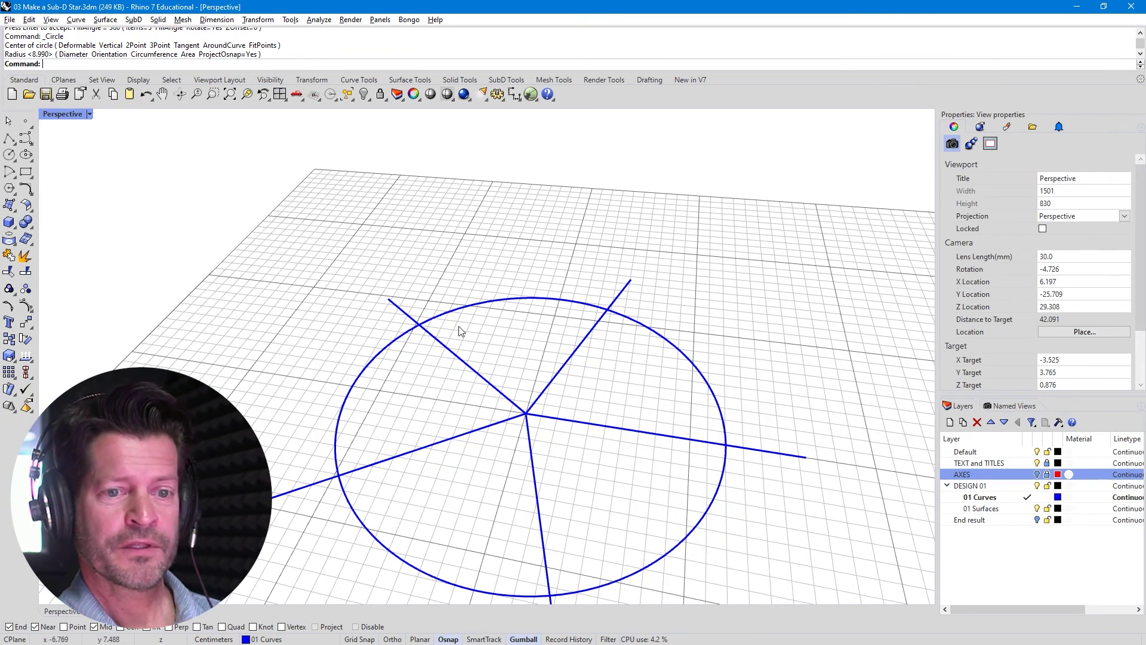
pyautogui.click(1028, 509)
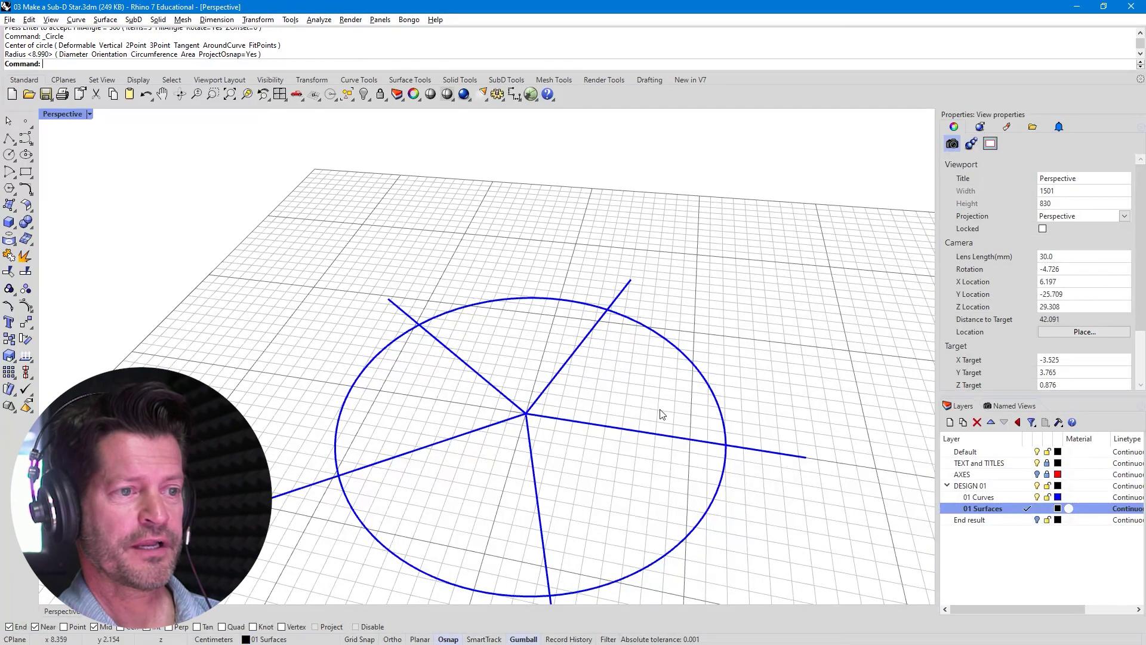
pyautogui.keyDown('shift'); pyautogui.moveTo(661, 414); pyautogui.dragTo(619, 366, button='right'); pyautogui.keyUp('shift')
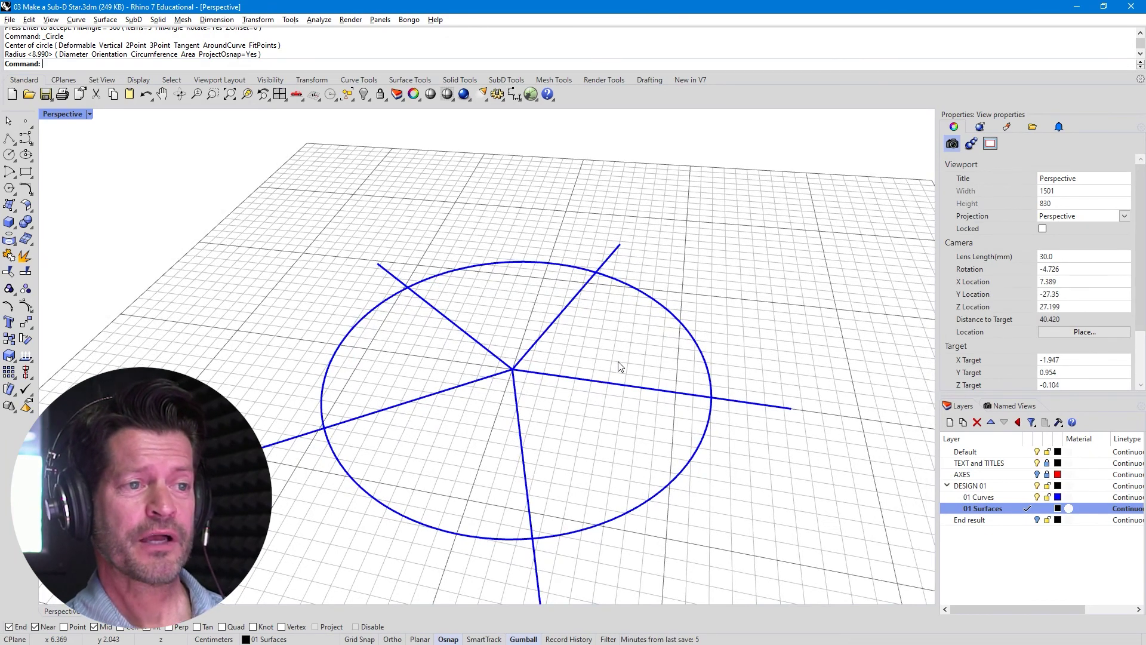
# - Create a single triangular SubD face from the origin to two adjacent line-circle intersections, and switch the SubD display to flat
pyautogui.click(507, 79)
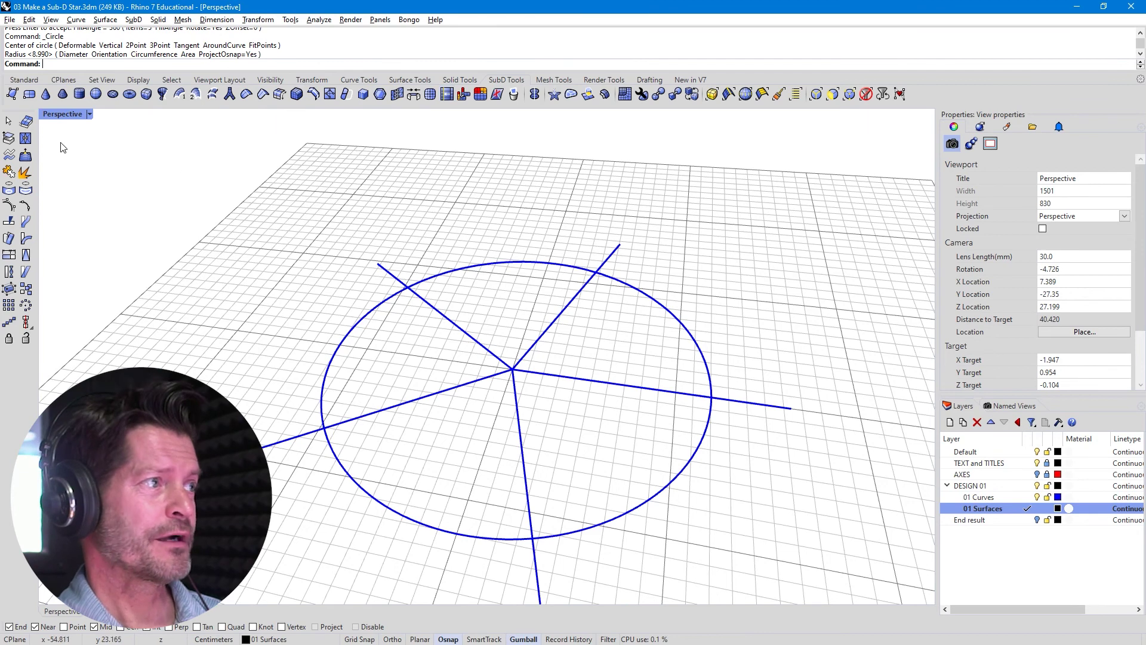
pyautogui.click(12, 96)
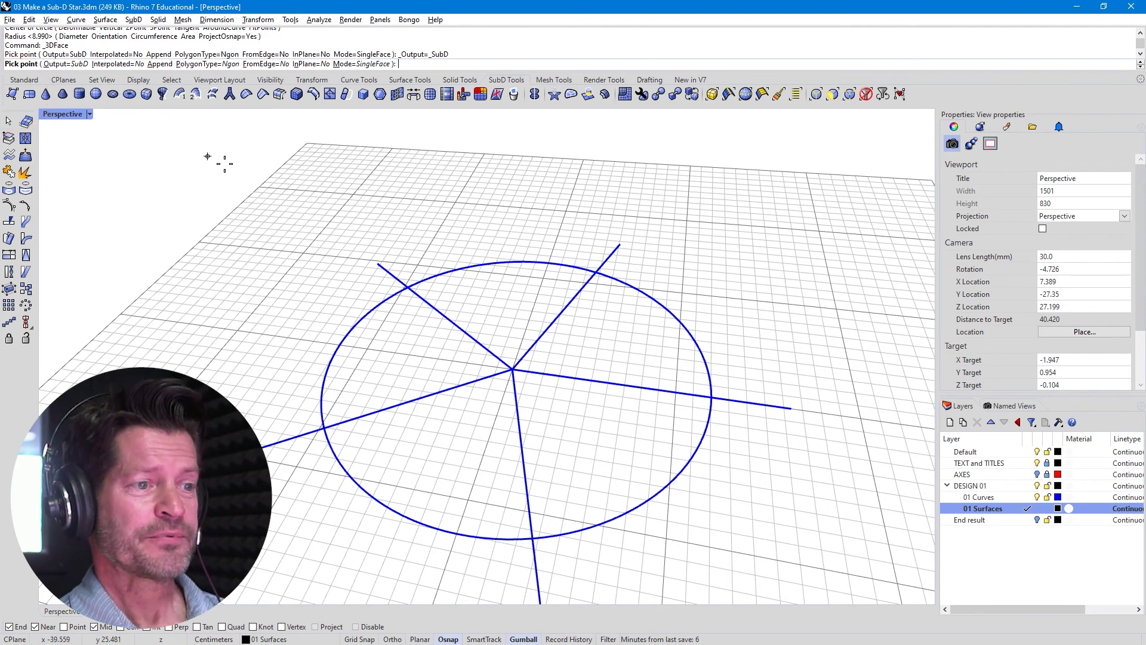
pyautogui.click(513, 368)
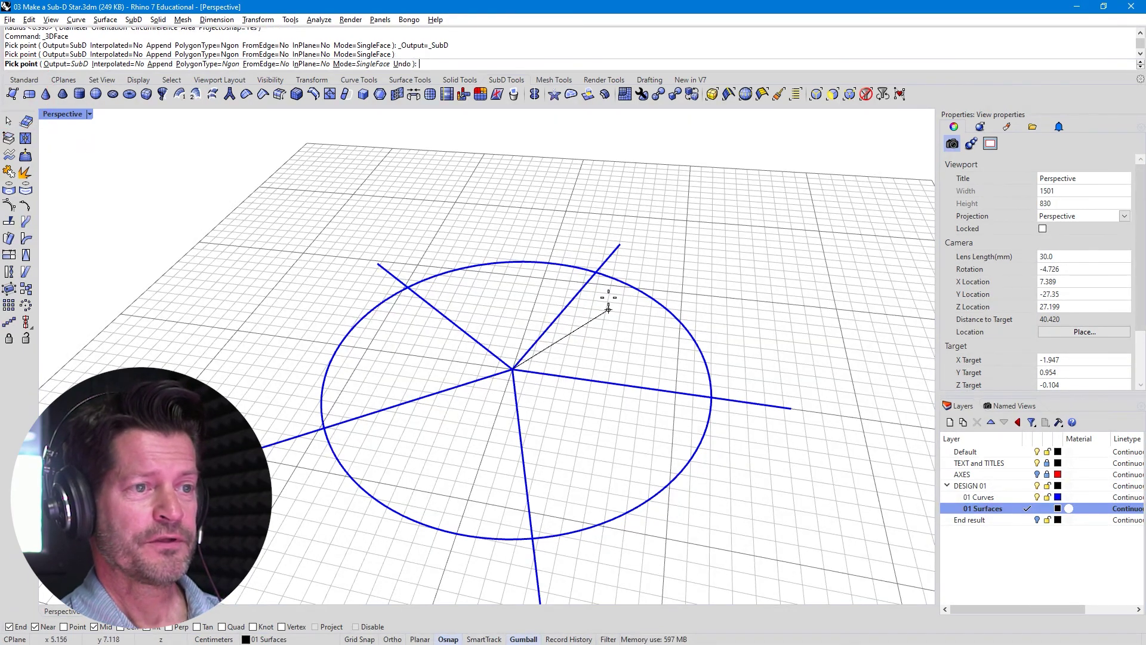
pyautogui.click(596, 273)
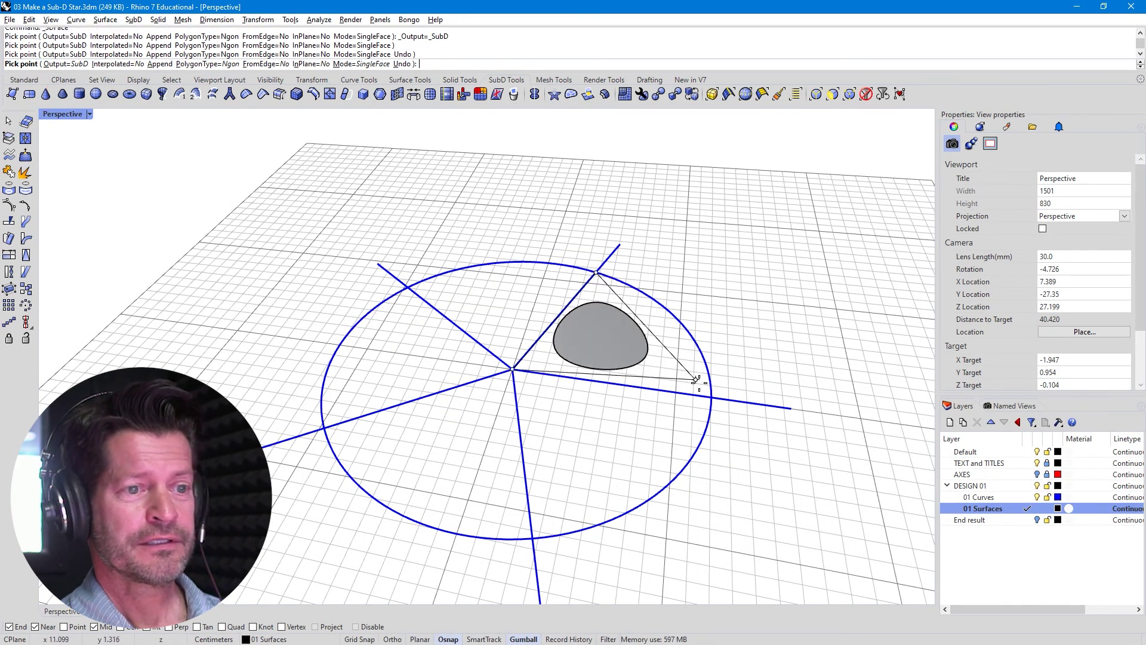
pyautogui.click(712, 397)
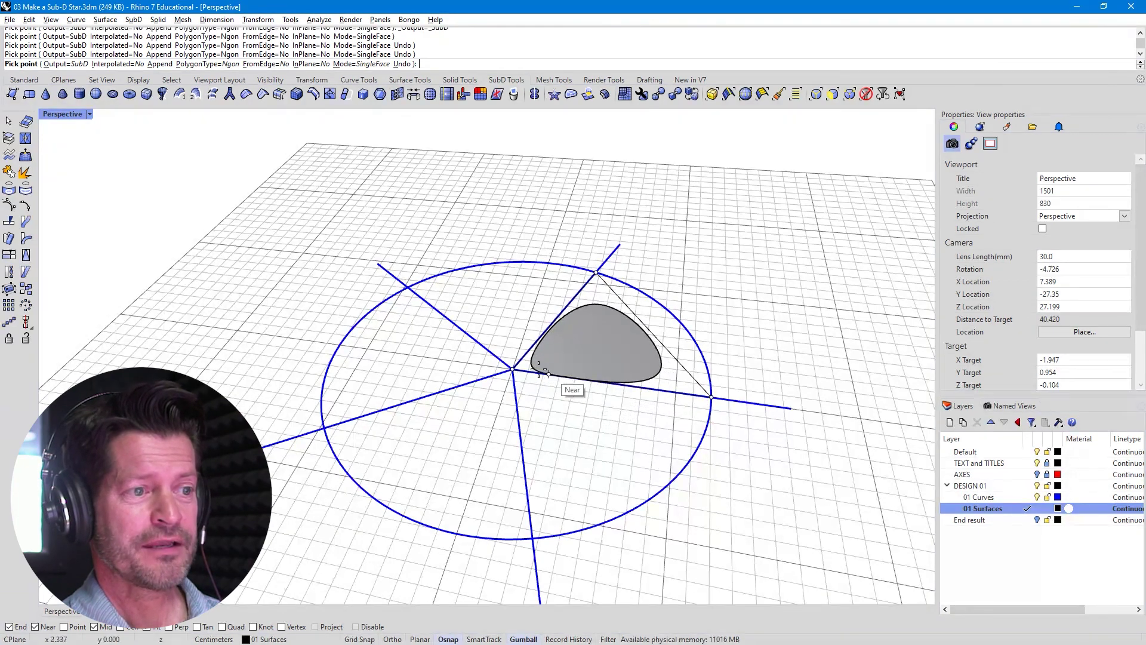
pyautogui.press('Return')
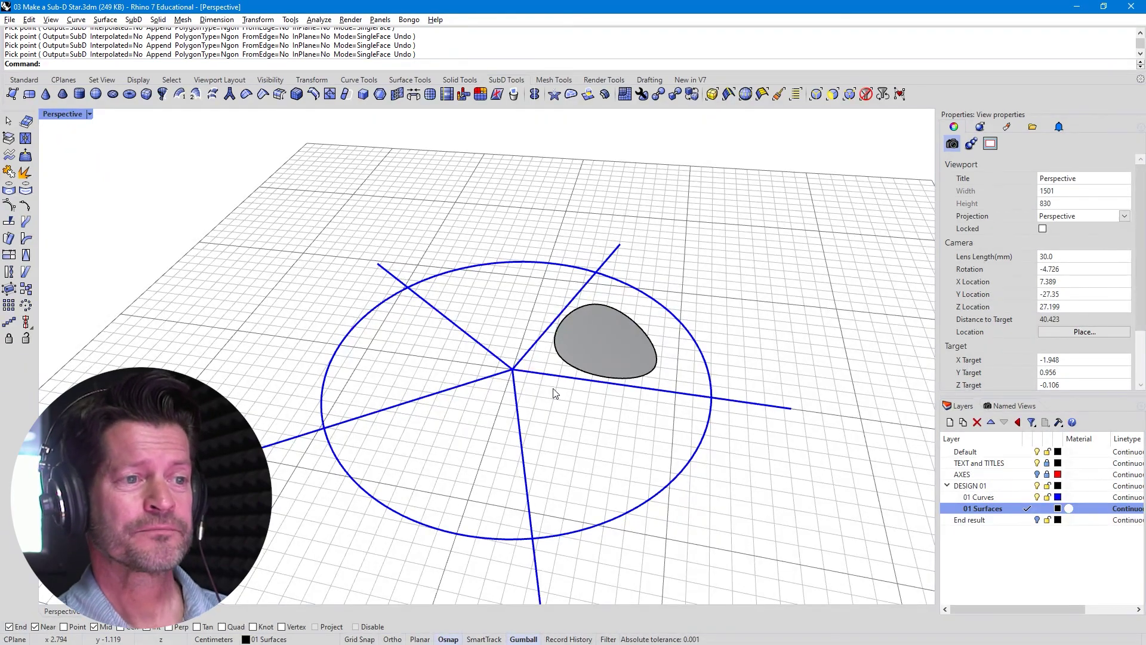
pyautogui.press('Tab')
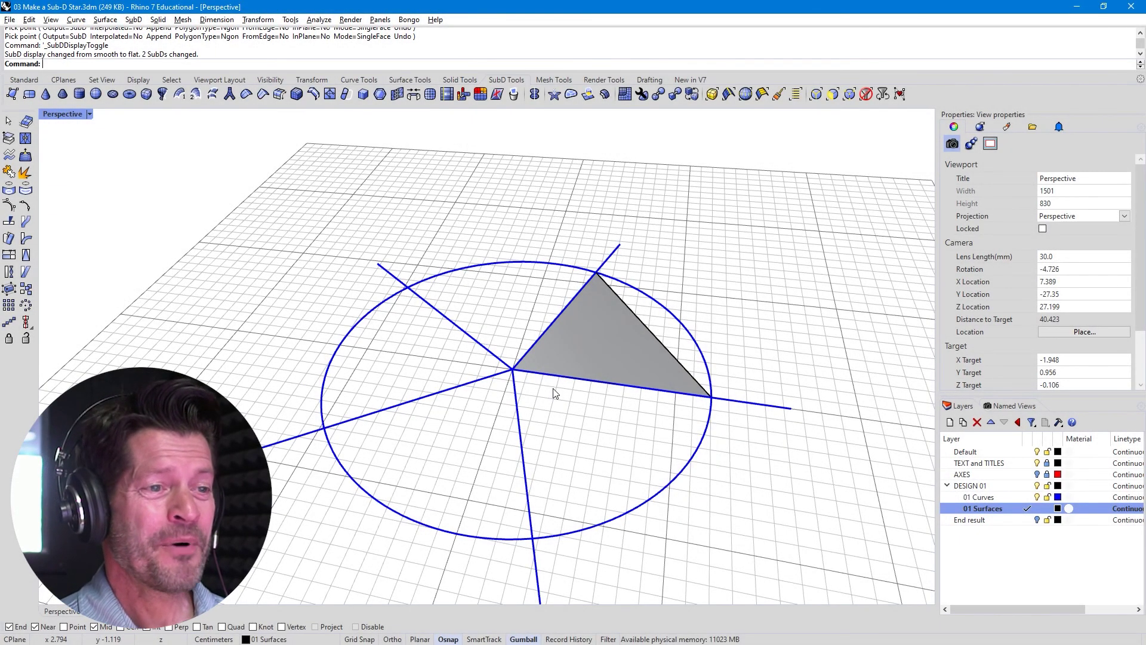
# - Select the outer edge of the triangular SubD face and set the gumball alignment to Object
pyautogui.keyDown('shift'); pyautogui.moveTo(600, 365); pyautogui.dragTo(517, 401, button='right'); pyautogui.keyUp('shift')
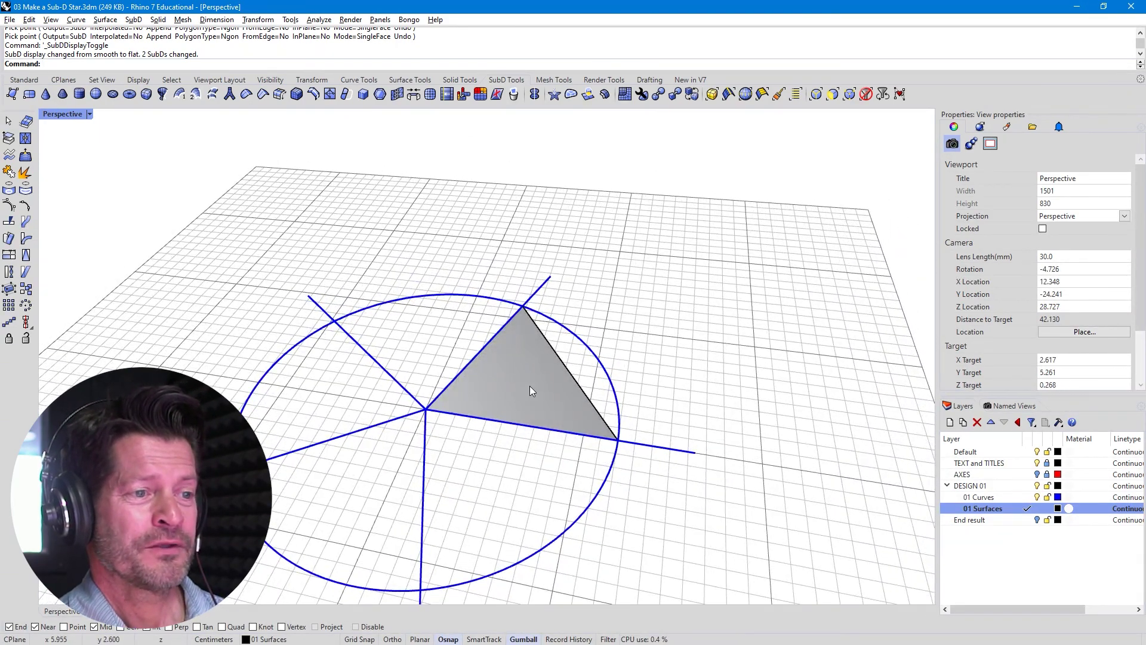
pyautogui.click(530, 384)
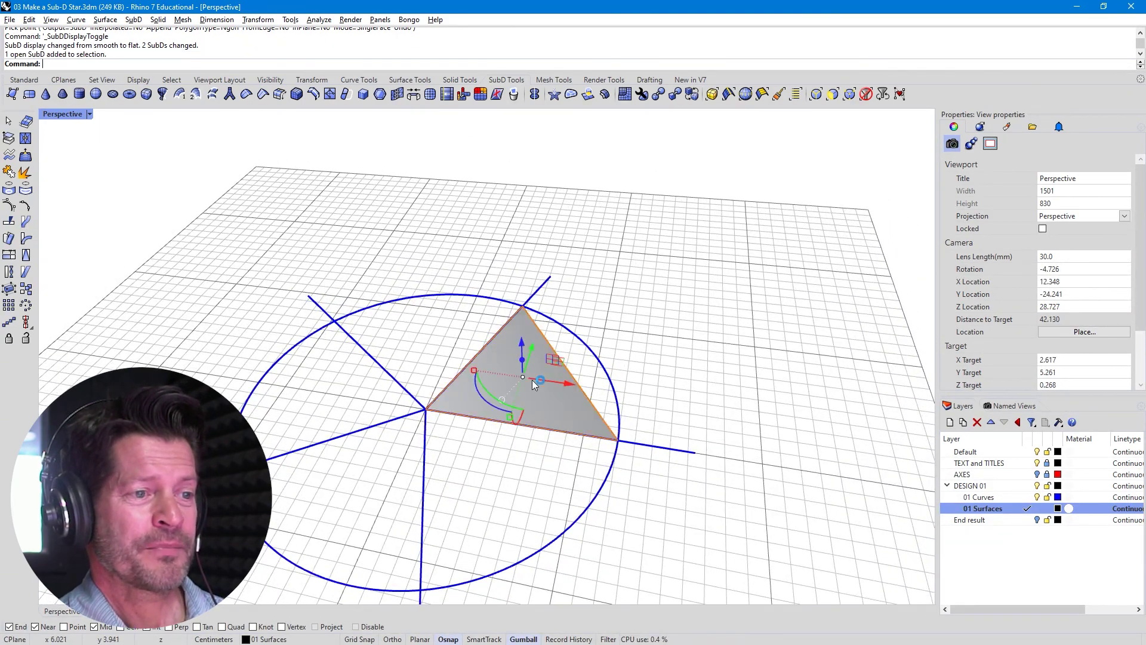
pyautogui.click(621, 321)
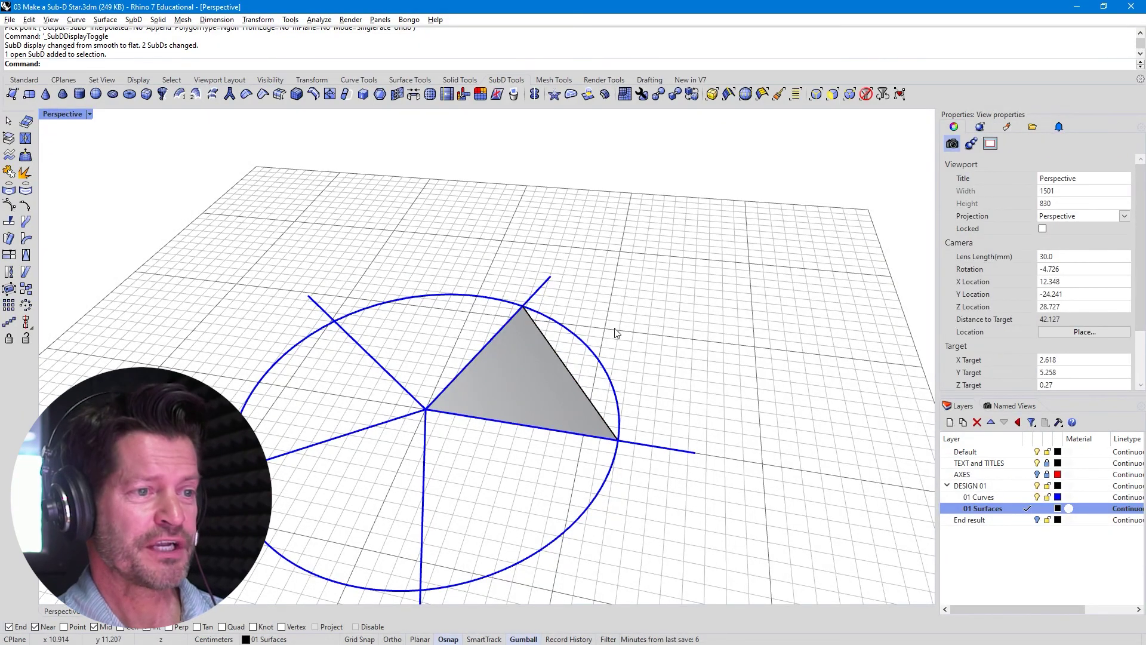
pyautogui.keyDown('ctrl'); pyautogui.keyDown('shift'); pyautogui.click(563, 367); pyautogui.keyUp('shift'); pyautogui.keyUp('ctrl')
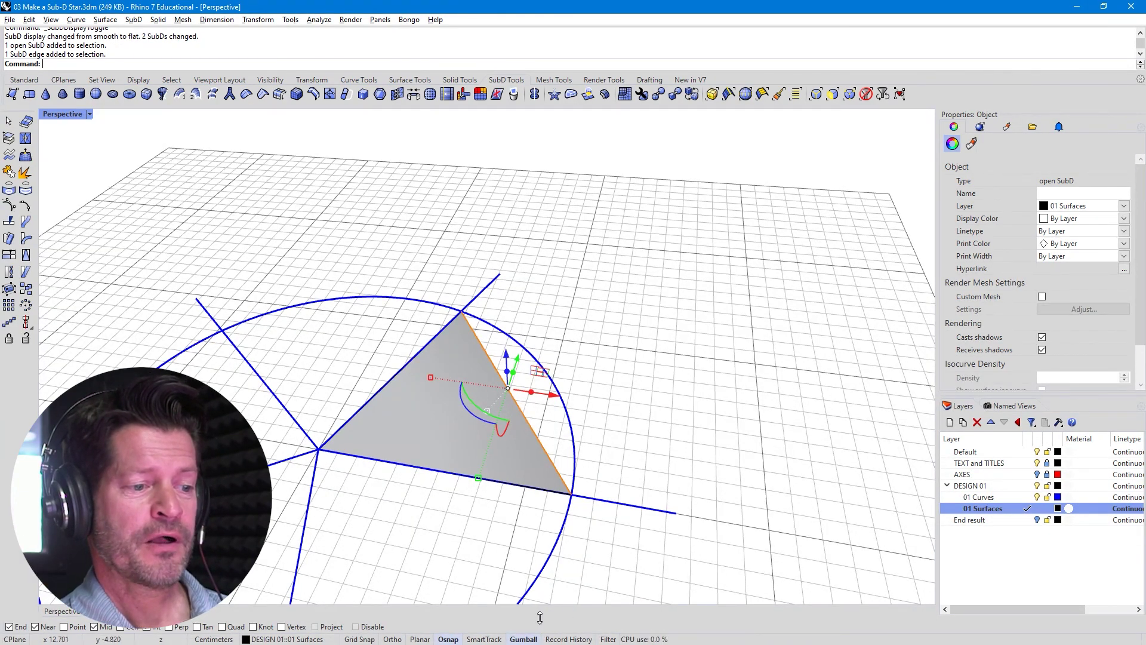
pyautogui.rightClick(523, 639)
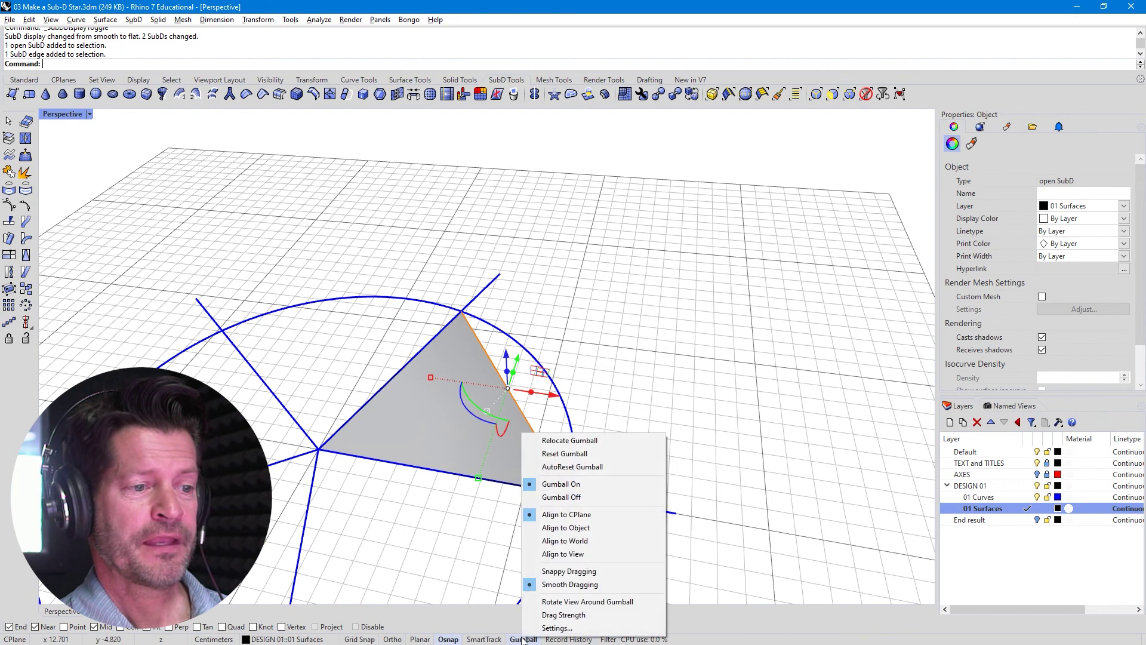
pyautogui.click(532, 528)
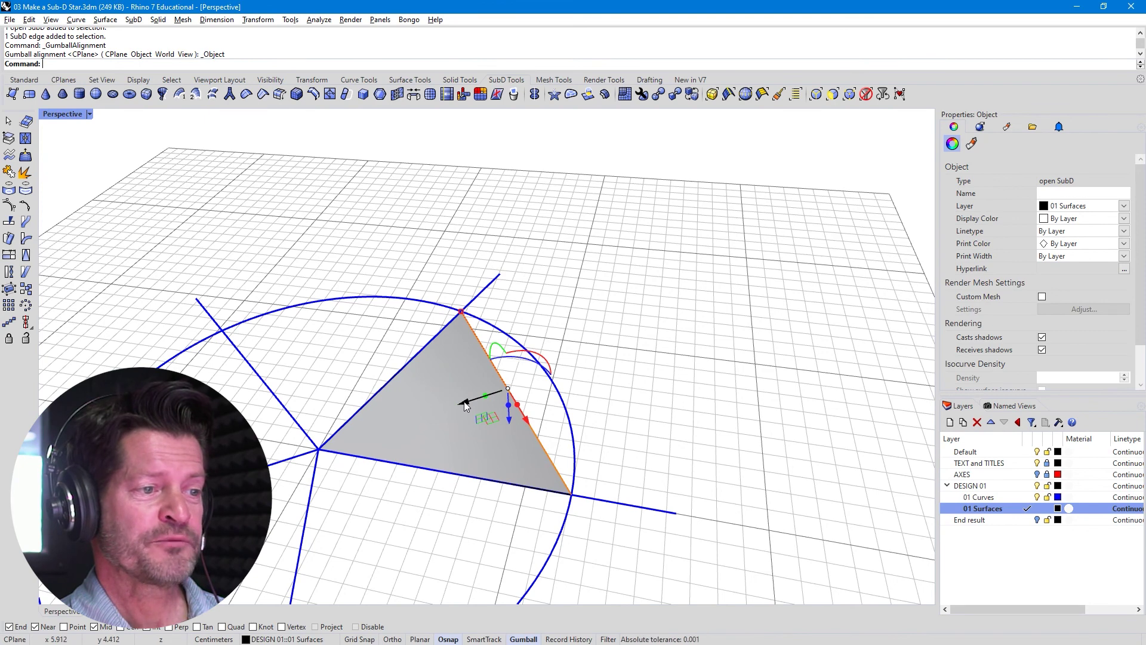
# - Extrude the triangle's outer edge outward into an arm face and scale the new outer edge down so the arm tapers
pyautogui.moveTo(484, 396); pyautogui.dragTo(657, 330)
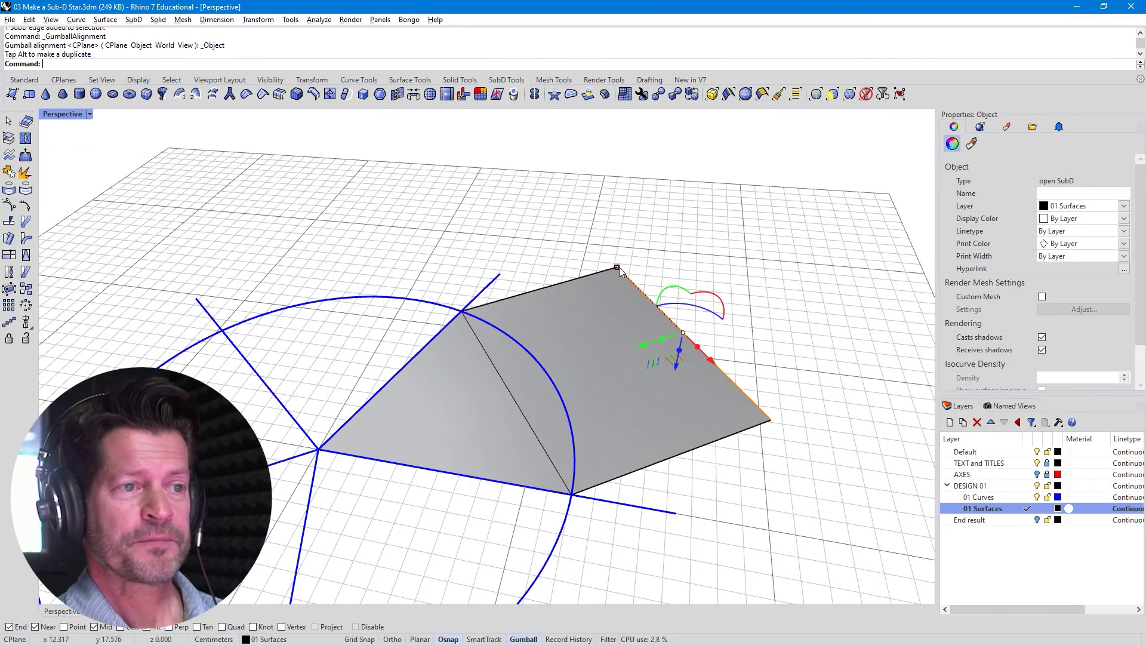
pyautogui.moveTo(617, 266); pyautogui.dragTo(650, 300)
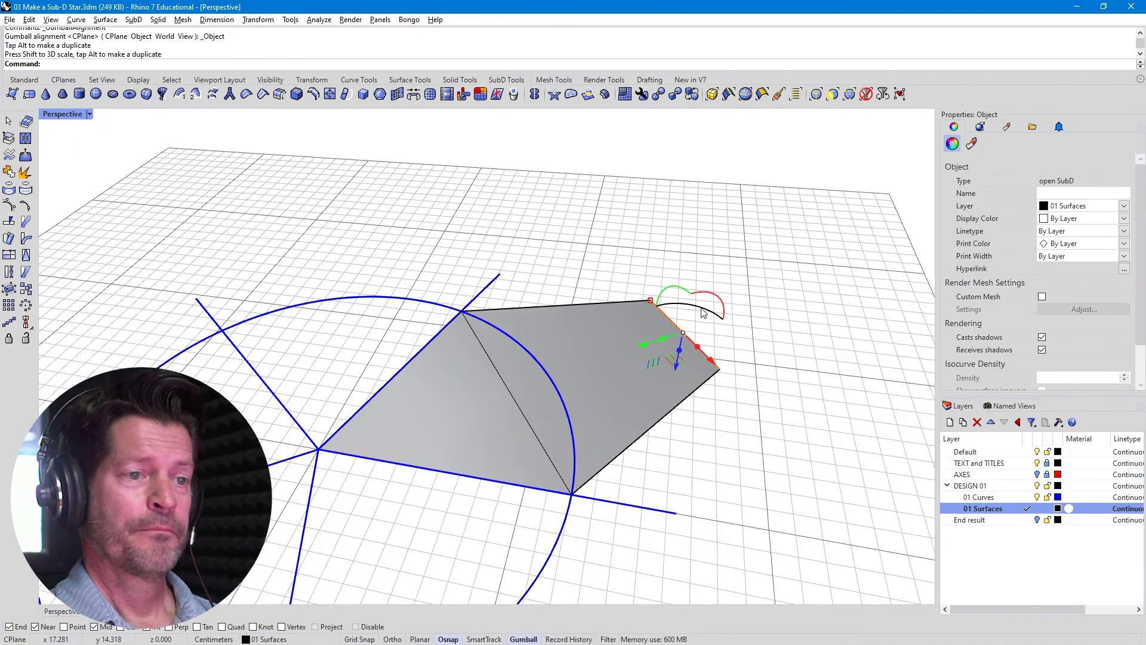
pyautogui.click(762, 387)
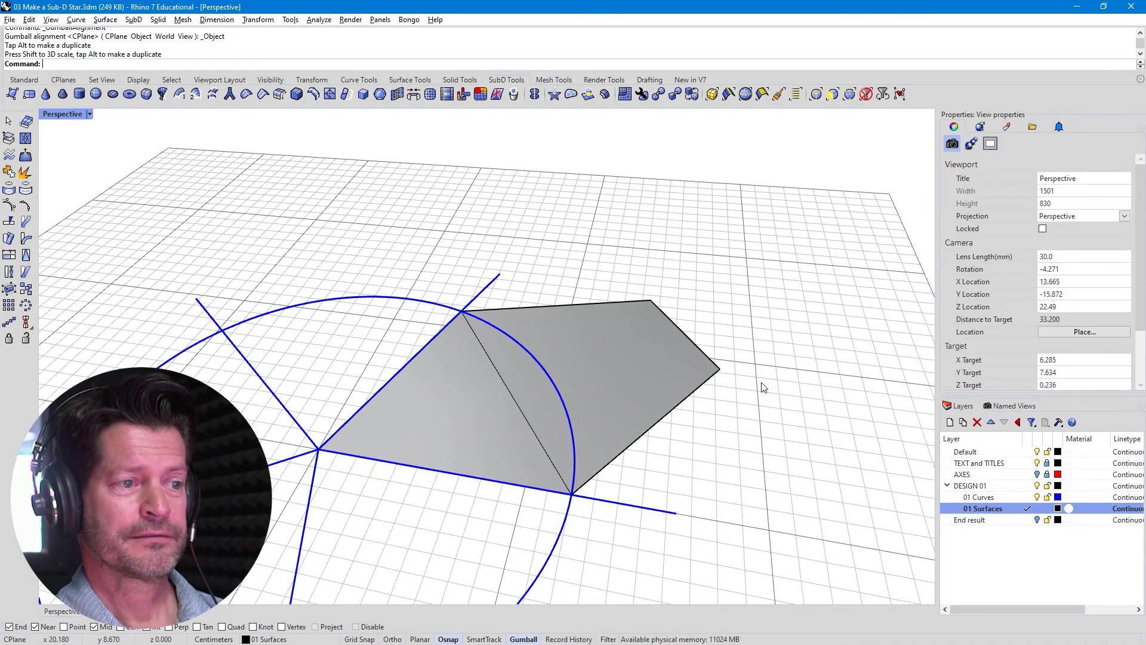
# - Preview the two-face SubD in smooth display and return it to flat display
pyautogui.press('Left')
pyautogui.press('Left')
pyautogui.press('Left')
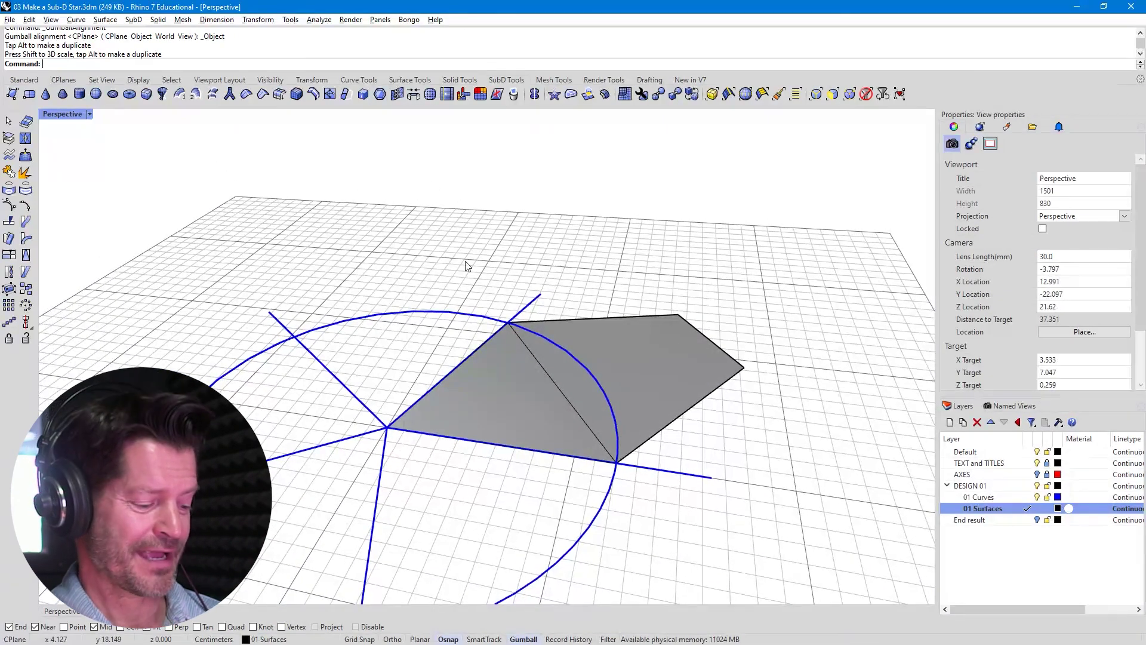
pyautogui.press('Tab')
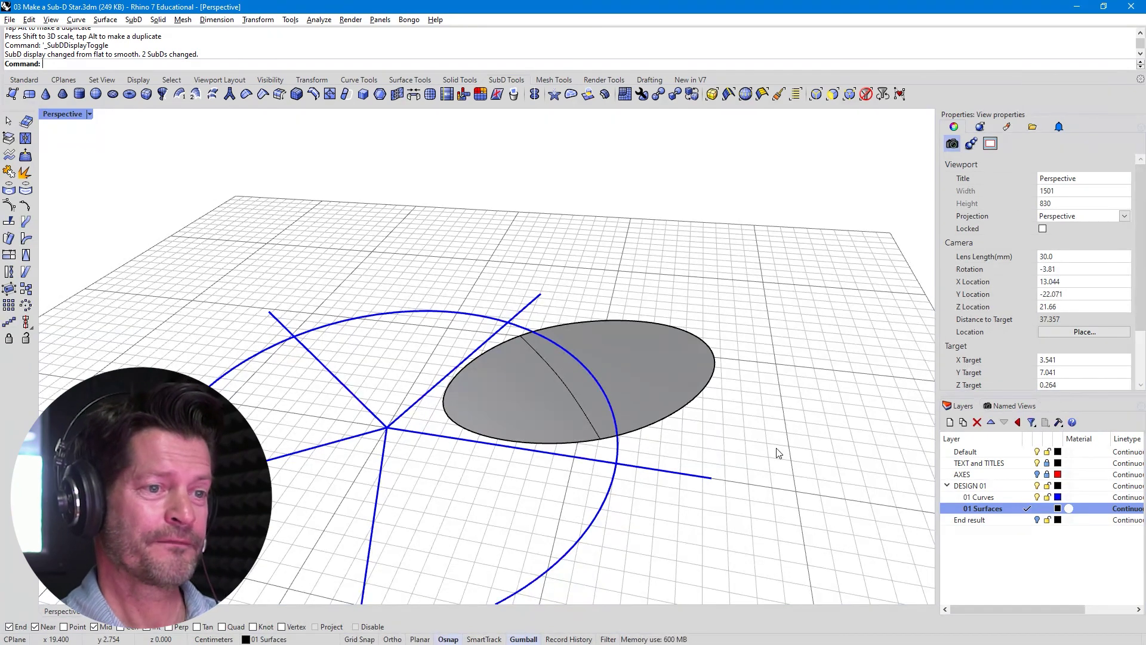
pyautogui.press('Tab')
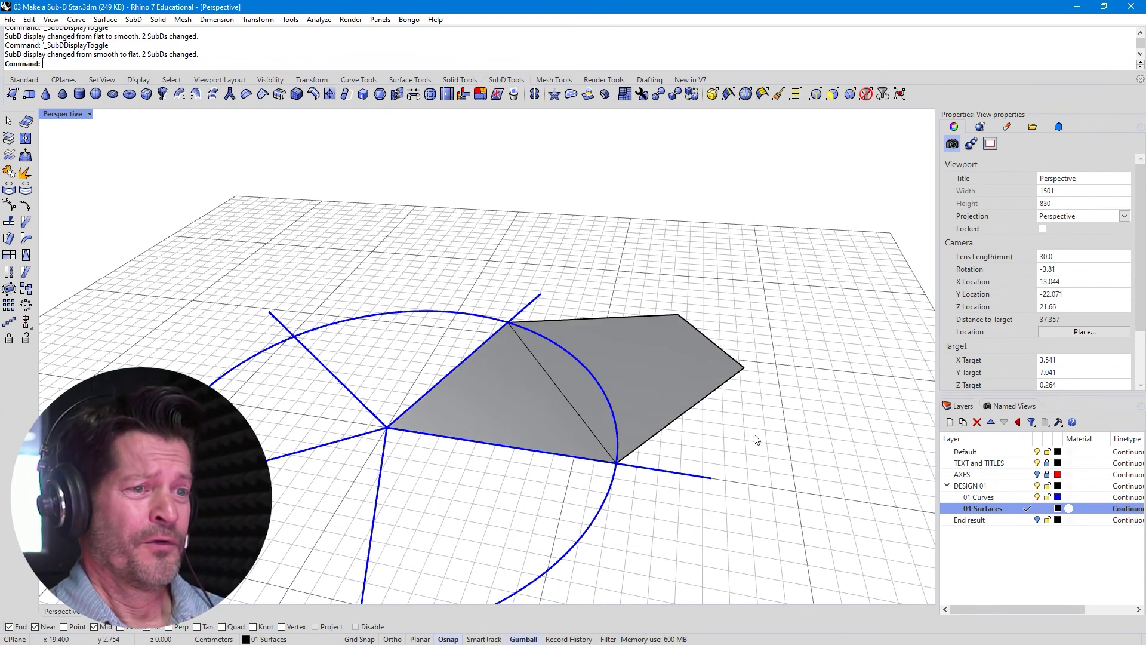
# - Copy and paste the two-face SubD in place and raise the copy vertically above the original
pyautogui.click(690, 380)
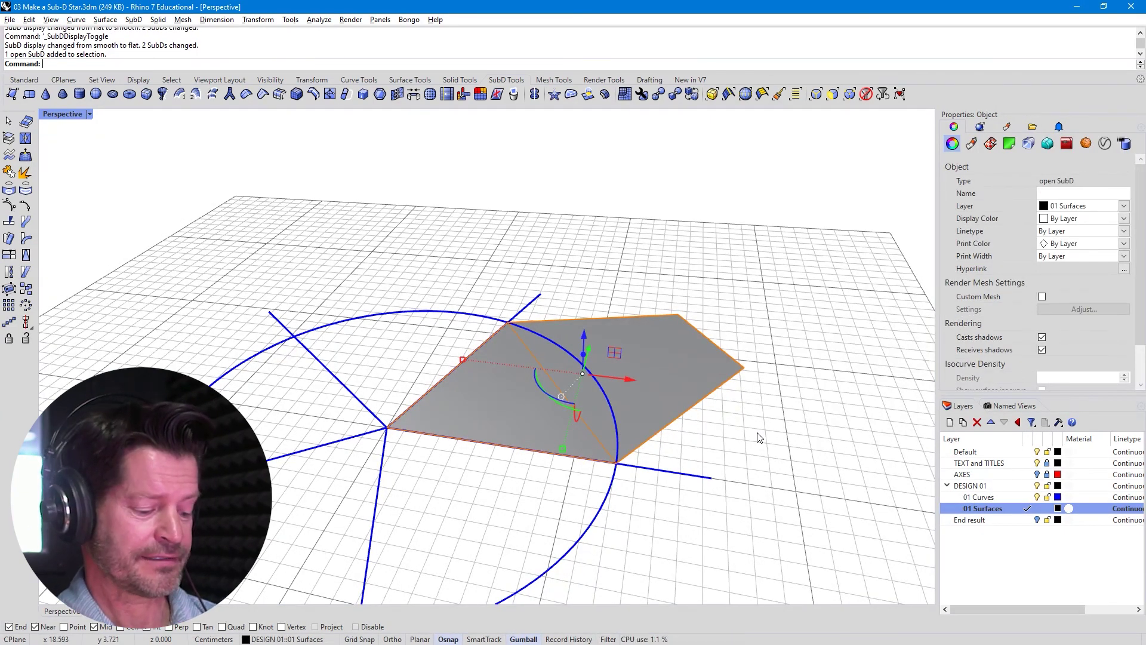
pyautogui.hotkey('ctrl', 'c')
pyautogui.hotkey('ctrl', 'v')
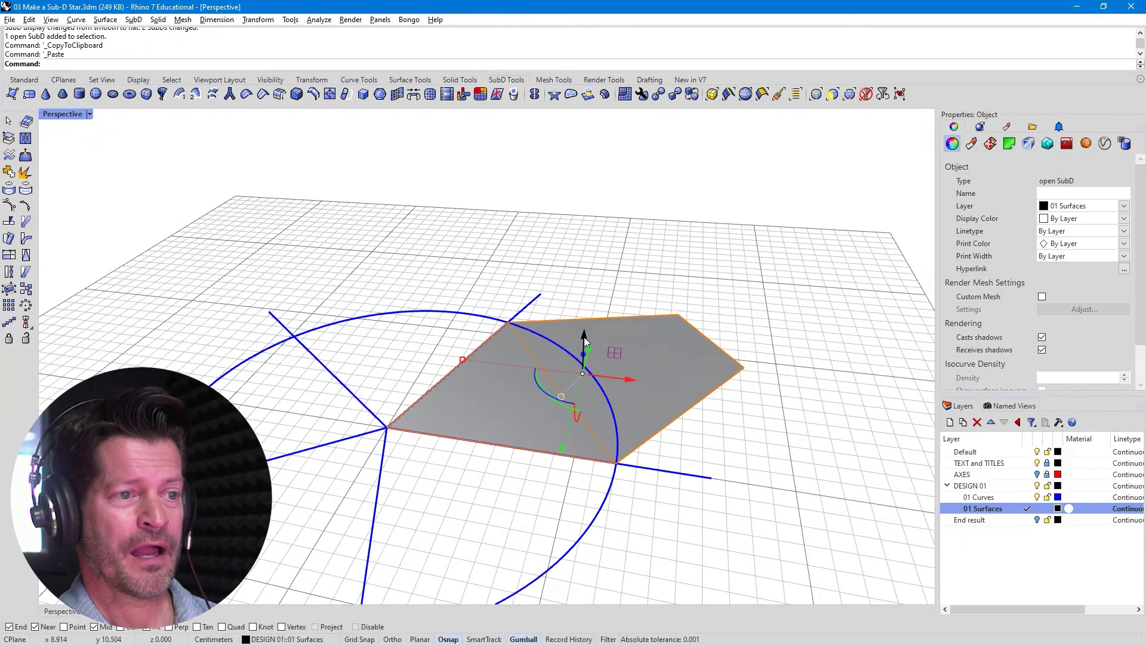
pyautogui.moveTo(585, 327); pyautogui.dragTo(588, 194)
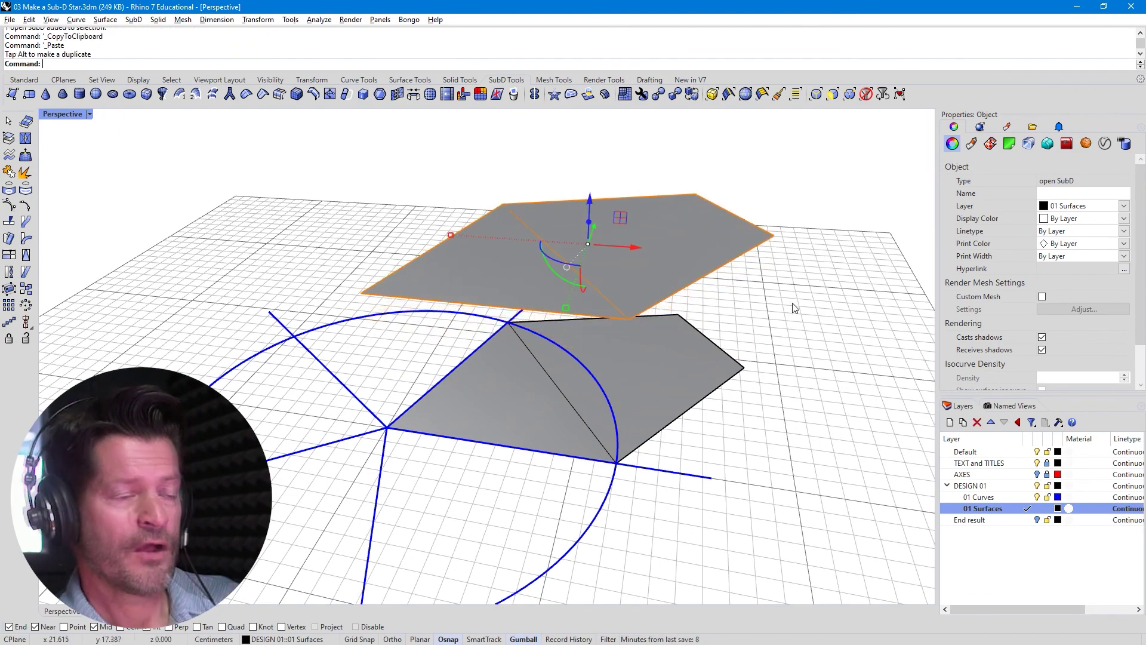
pyautogui.click(794, 308)
pyautogui.moveTo(795, 307); pyautogui.dragTo(800, 307, button='right')
pyautogui.scroll(4, 799, 308)
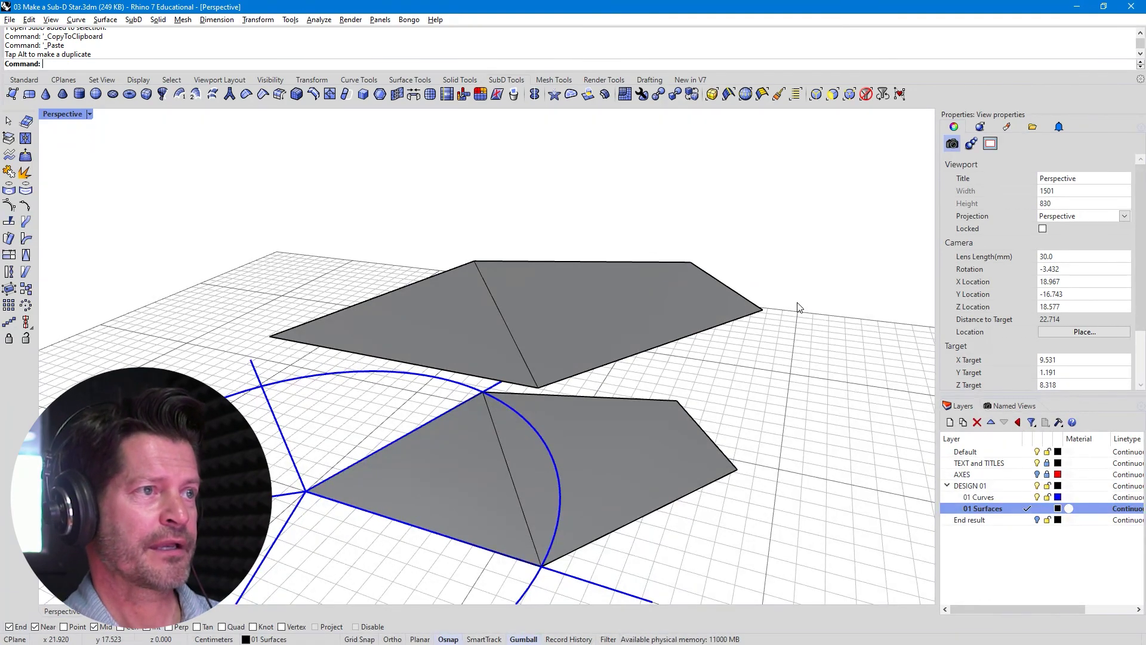
# - Bridge the upper SubD's three outer arm edges to the matching lower edges with 1 segment, joined and uncreased, and preview it in smooth display
pyautogui.click(413, 94)
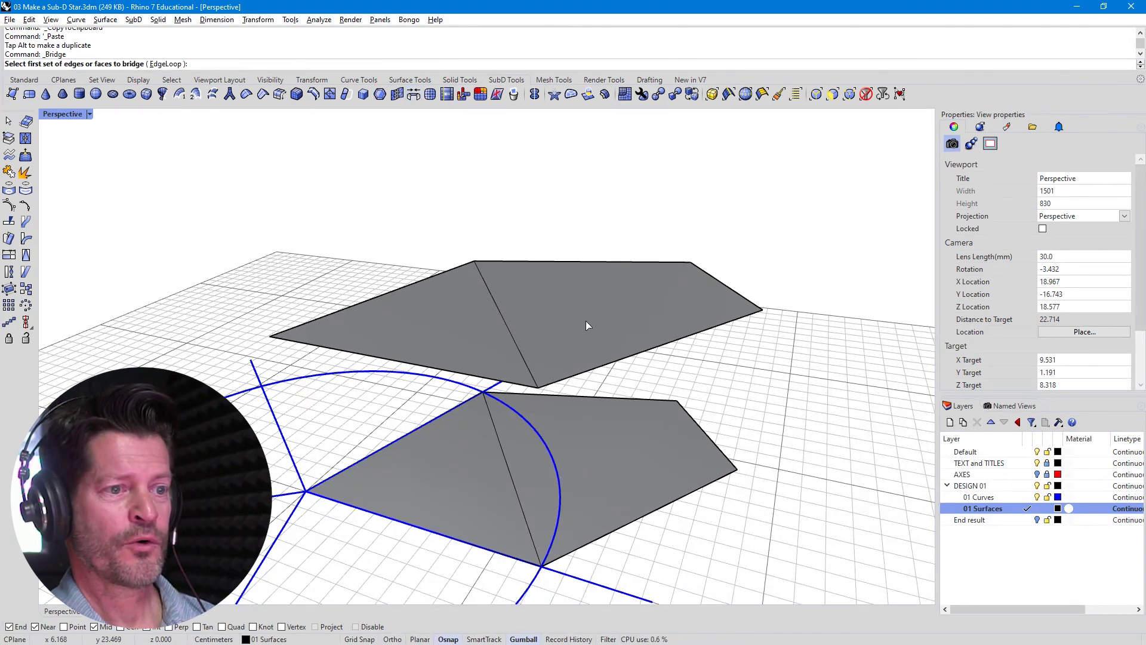
pyautogui.click(589, 261)
pyautogui.click(714, 277)
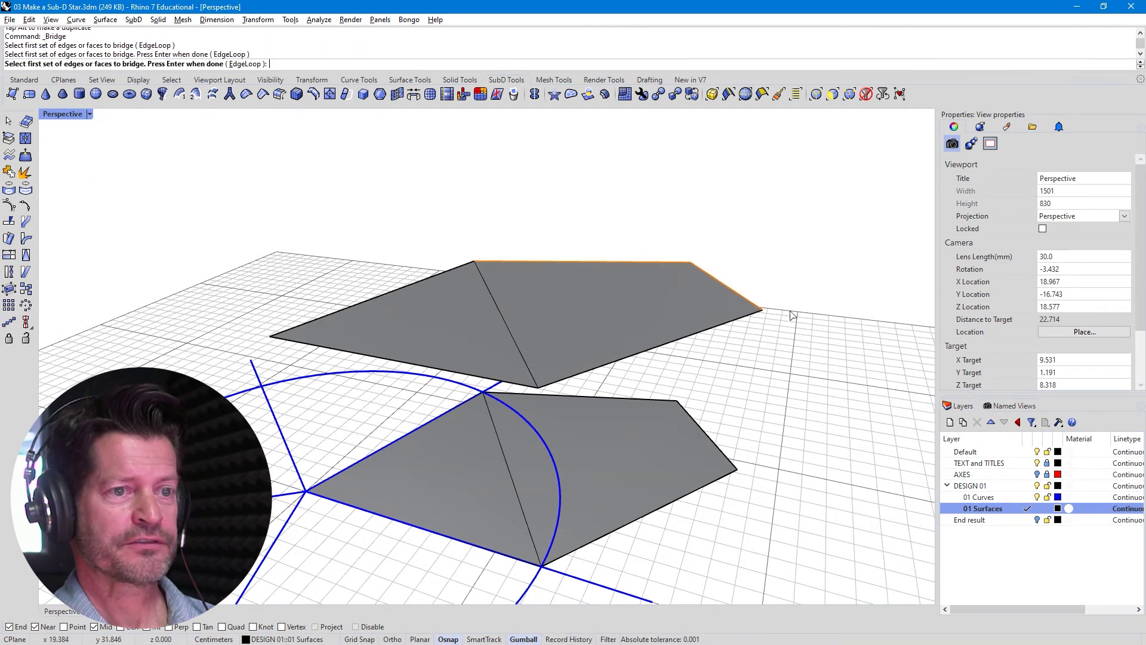
pyautogui.click(739, 323)
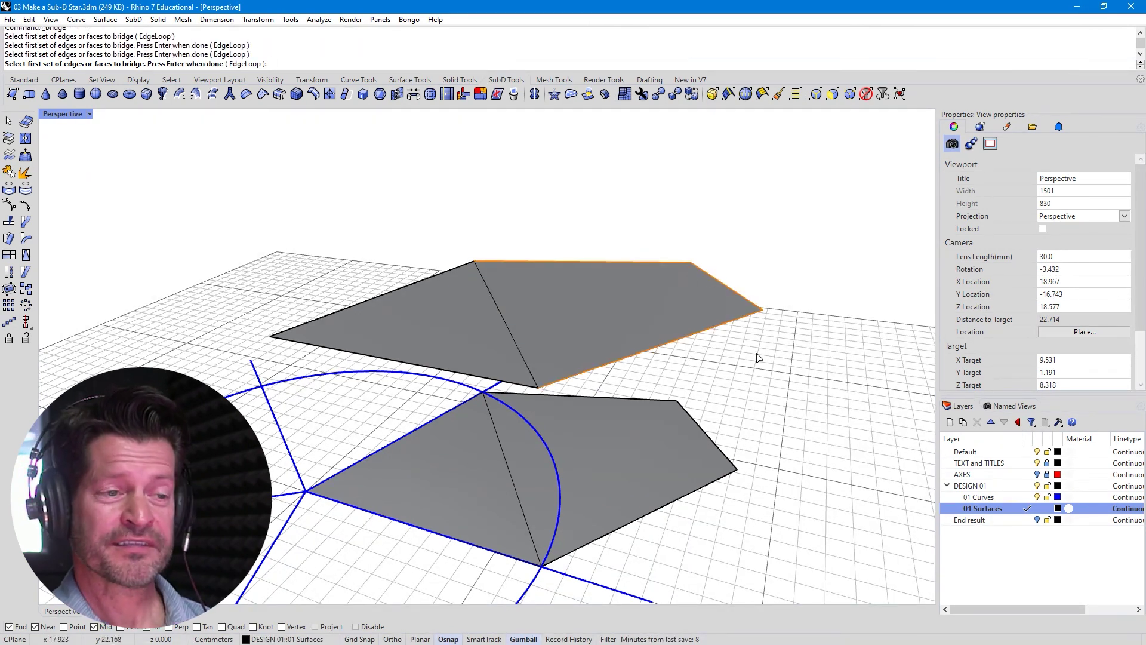
pyautogui.press('Return')
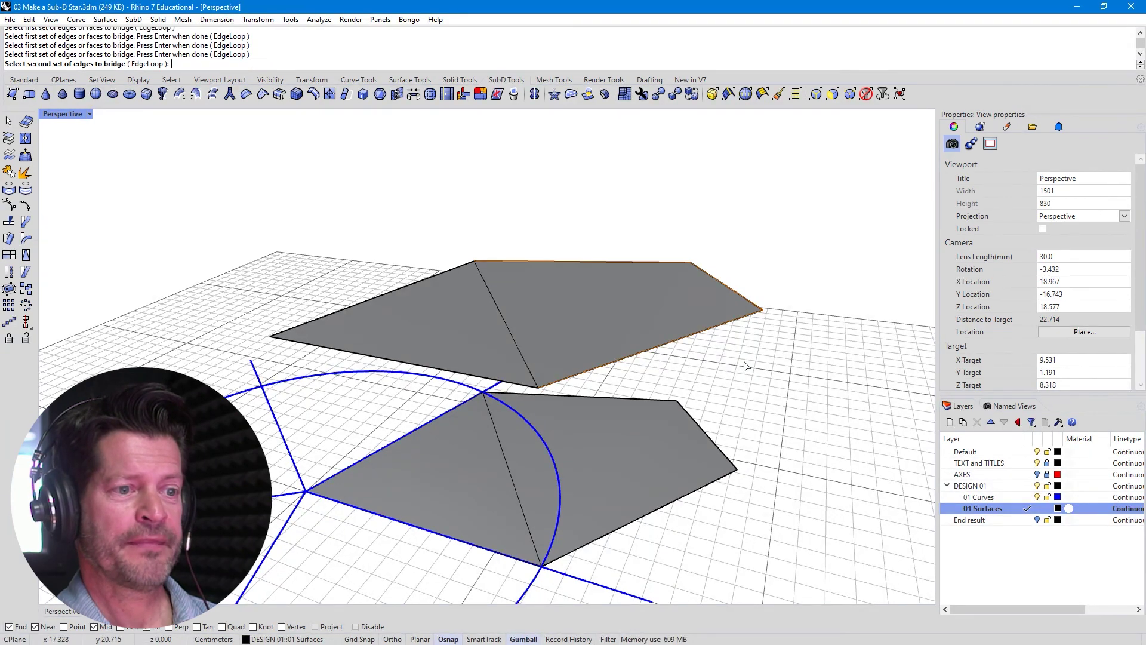
pyautogui.click(626, 400)
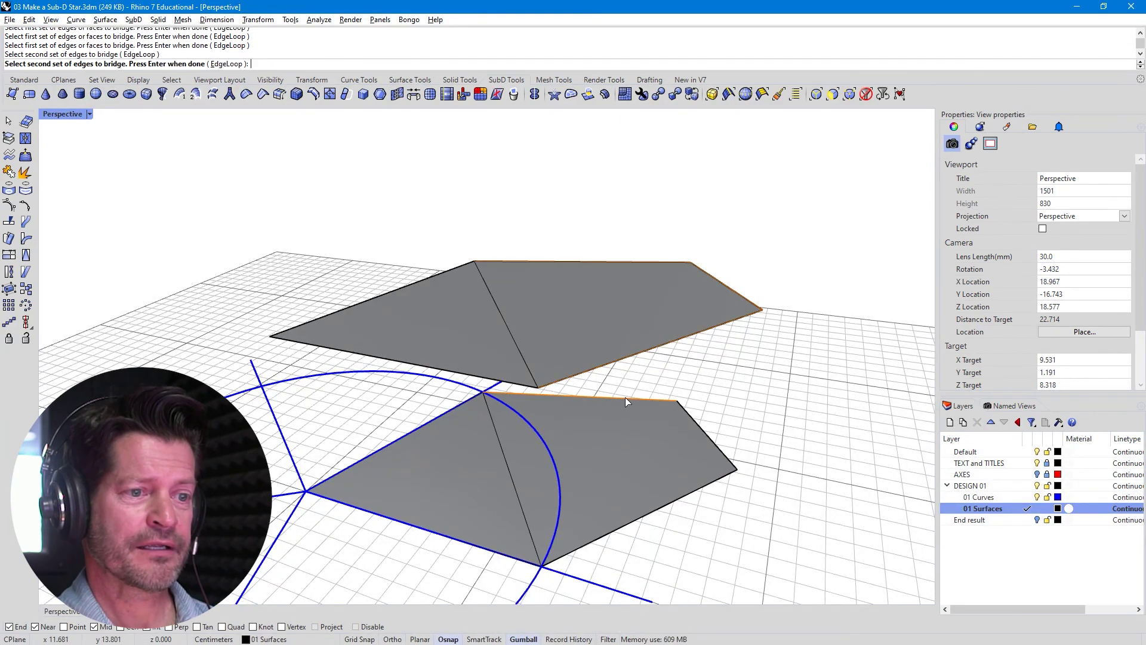
pyautogui.click(693, 422)
pyautogui.click(690, 499)
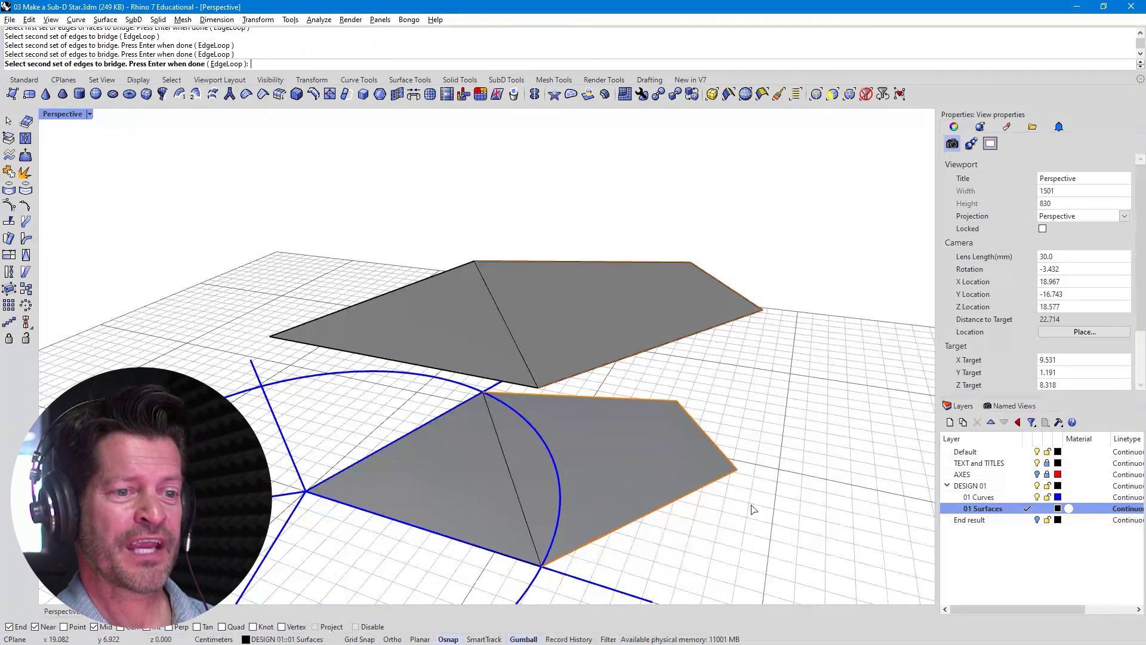
pyautogui.press('Return')
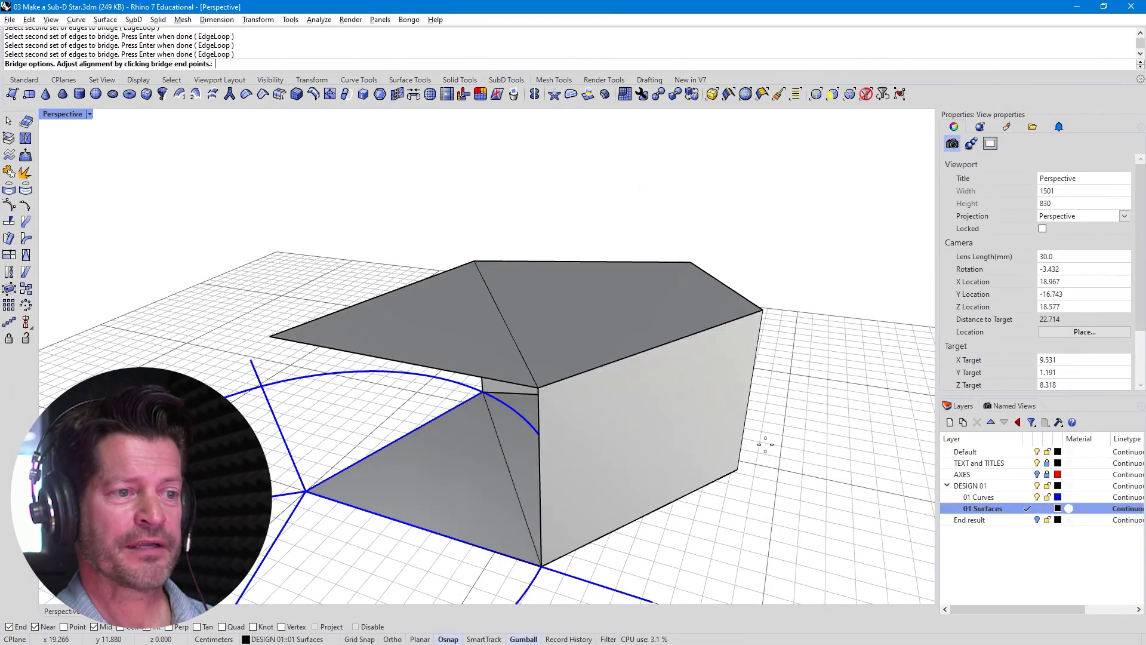
pyautogui.moveTo(692, 191); pyautogui.dragTo(755, 146)
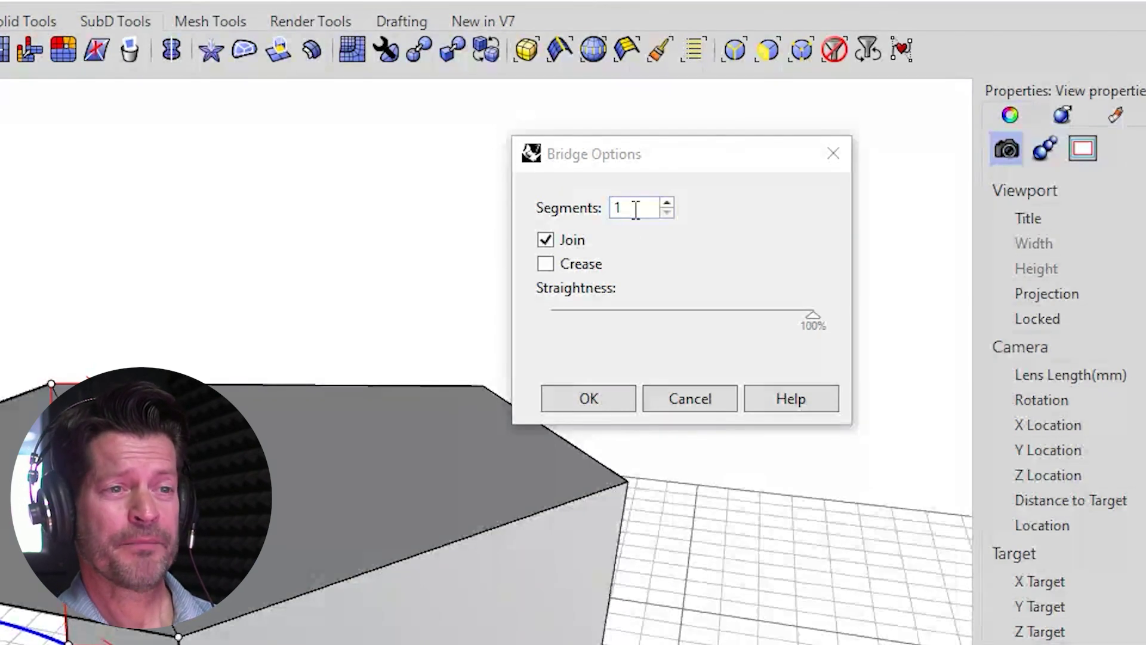
pyautogui.click(597, 399)
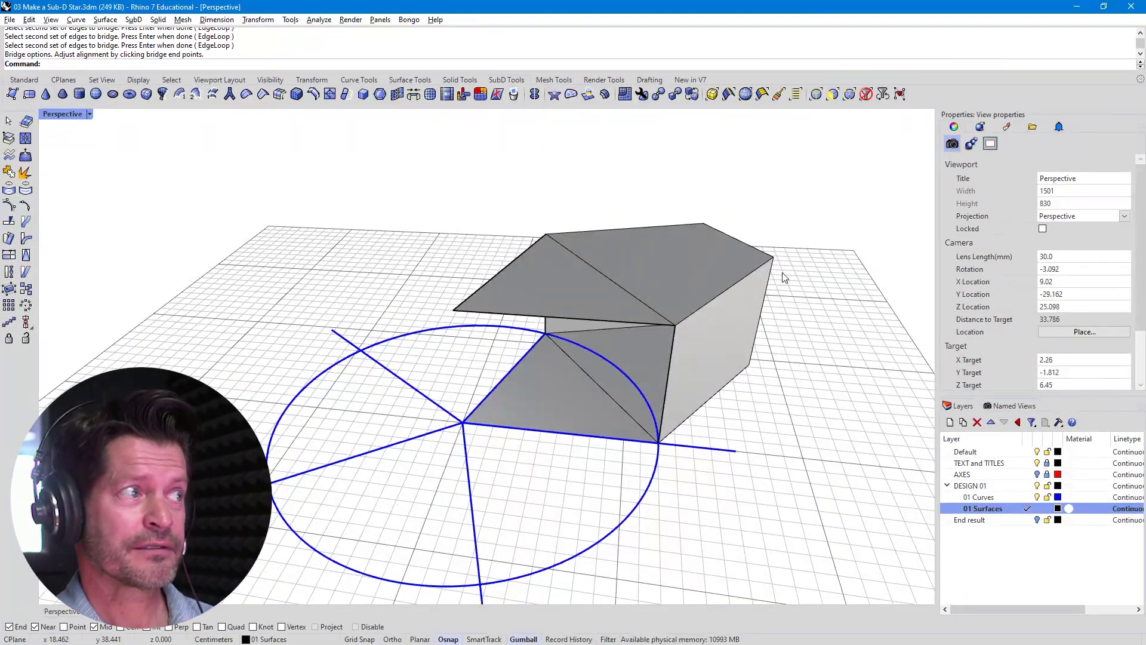
pyautogui.press('Tab')
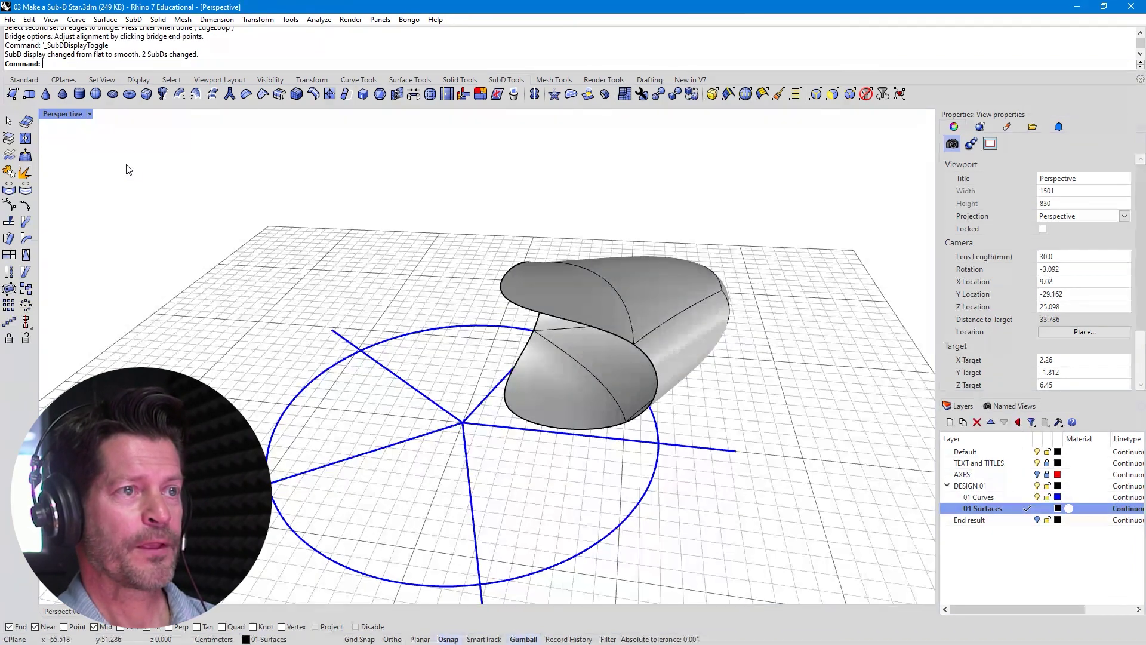
pyautogui.press('Tab')
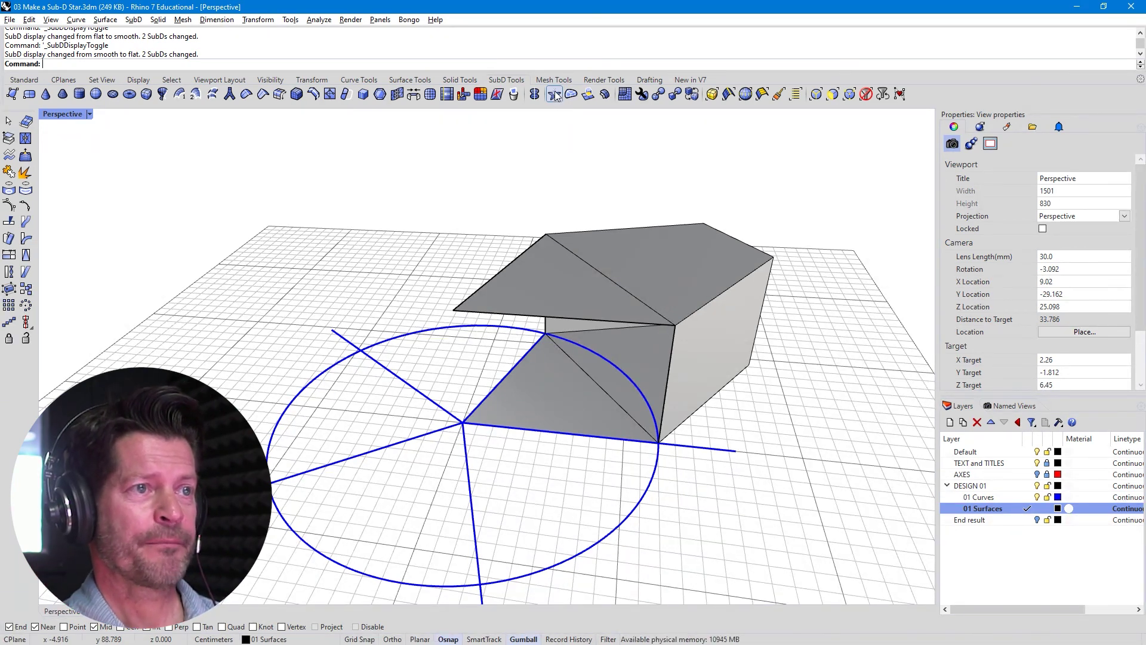
# - Apply Radiate symmetry to the bridged SubD with 5 radial segments about the centre where the guide lines meet
pyautogui.click(555, 95)
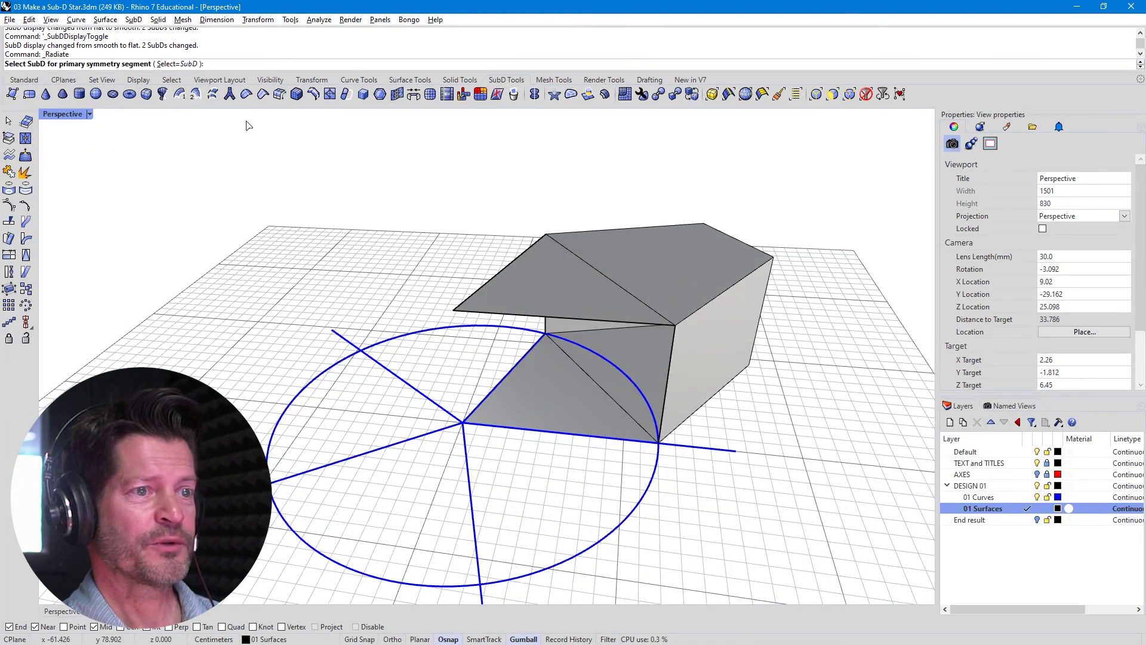
pyautogui.click(634, 263)
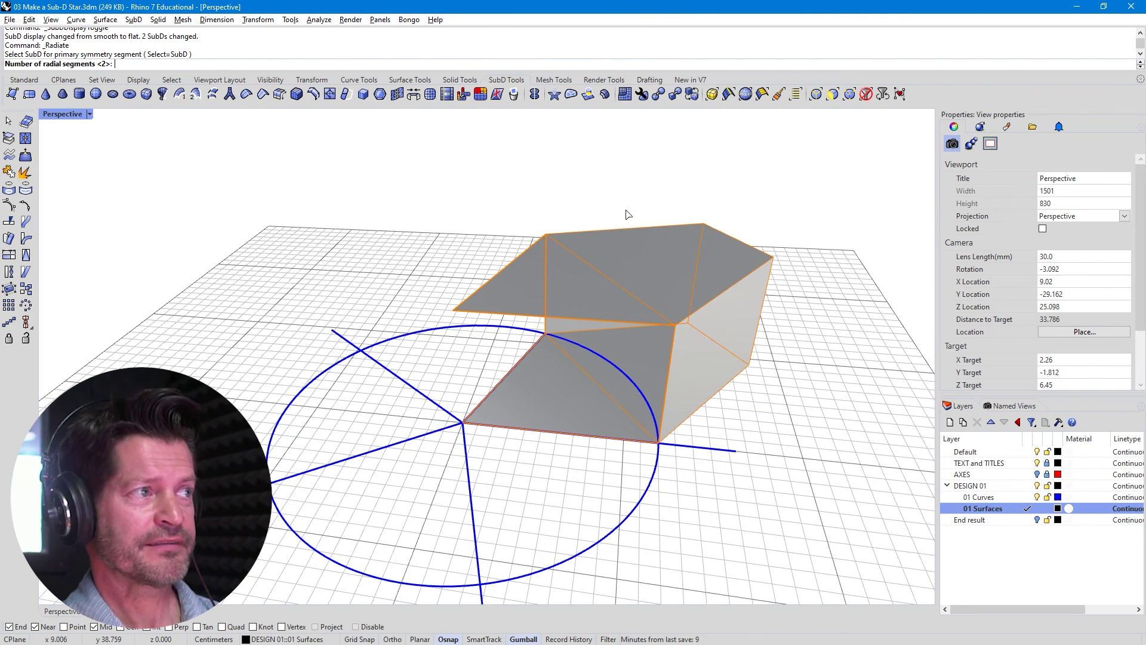
pyautogui.write('5')
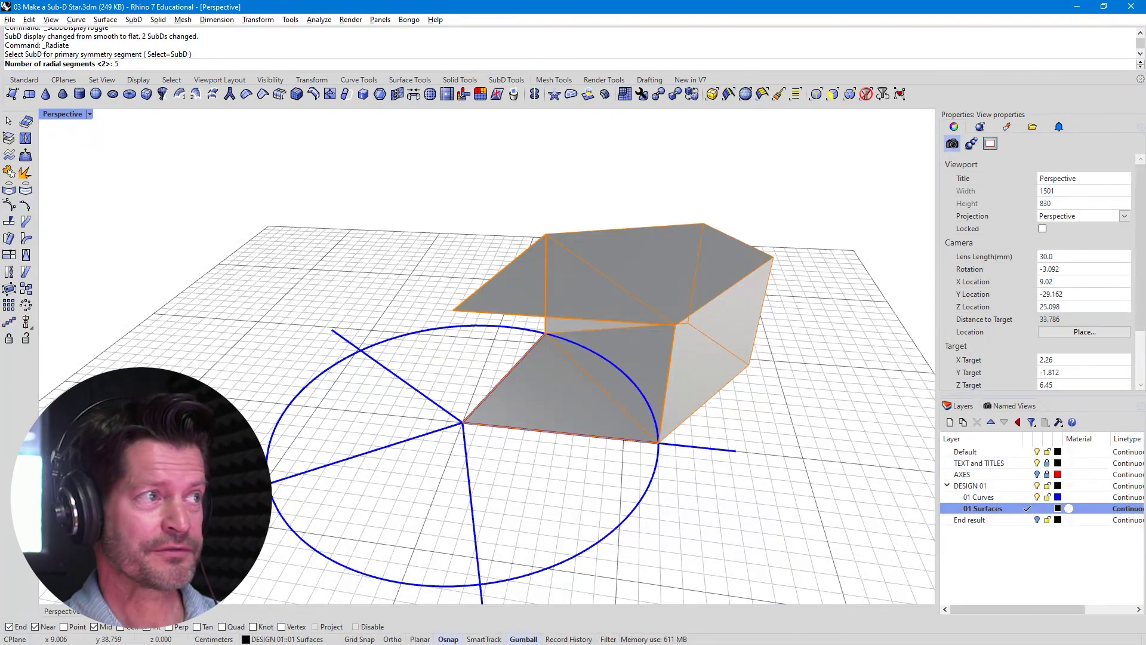
pyautogui.press('Return')
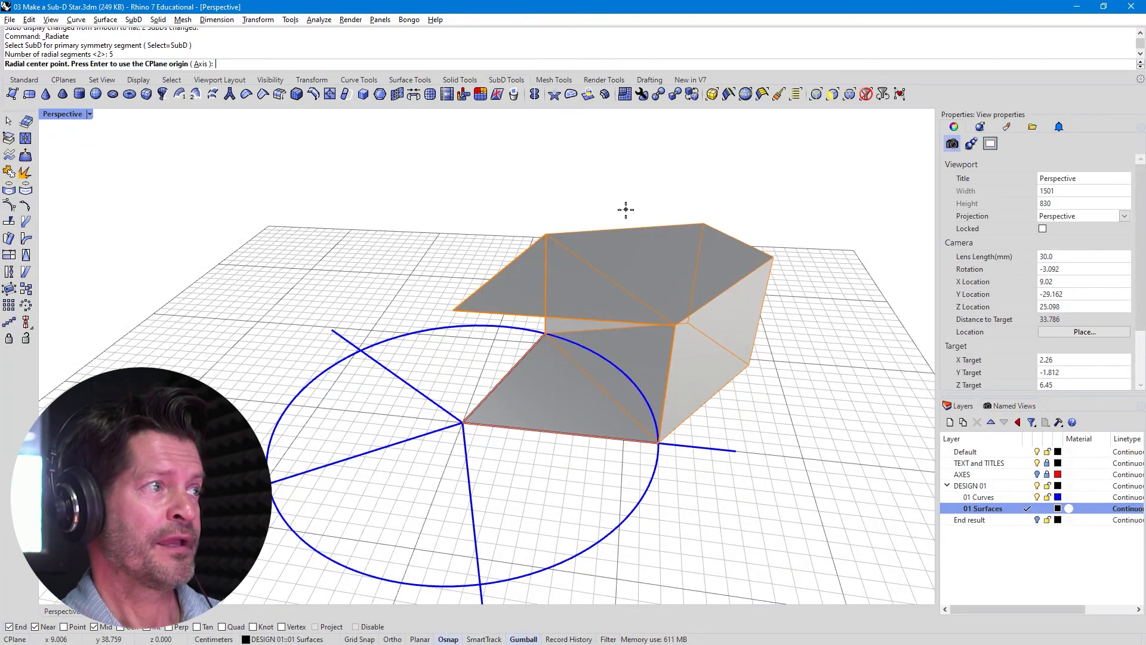
pyautogui.click(472, 423)
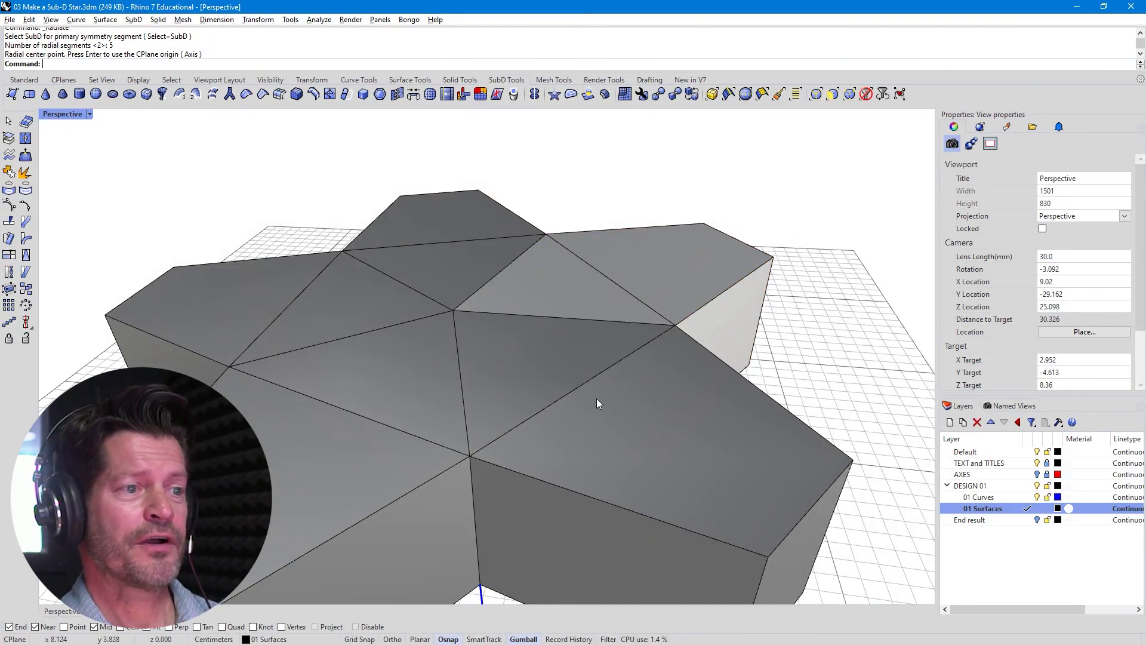
pyautogui.scroll(-5, 596, 399)
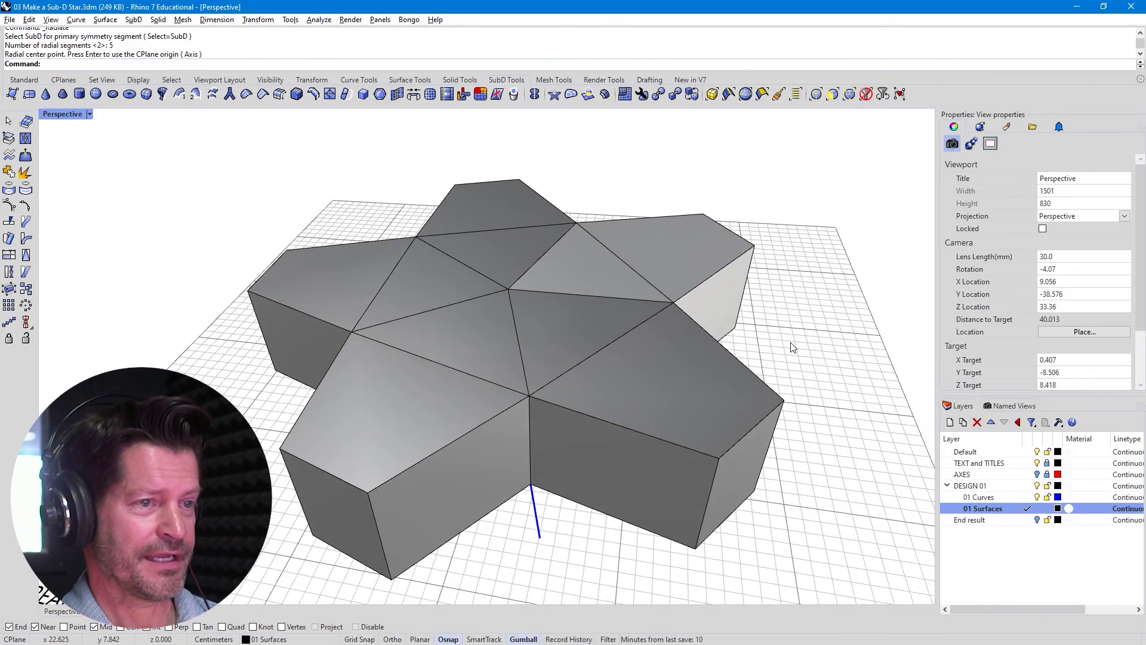
# - Switch the SubD display to smooth and inspect the rounded star up to the end of one arm
pyautogui.press('Tab')
pyautogui.moveTo(750, 340); pyautogui.dragTo(760, 361, button='right')
pyautogui.scroll(2, 761, 361)
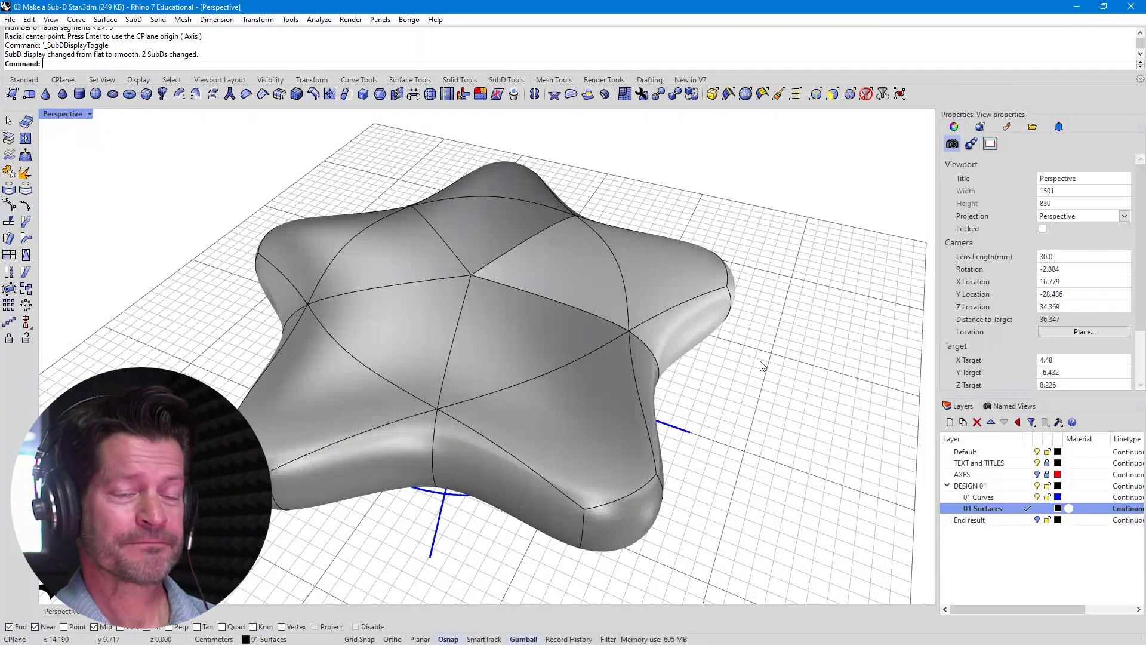
pyautogui.scroll(1, 762, 365)
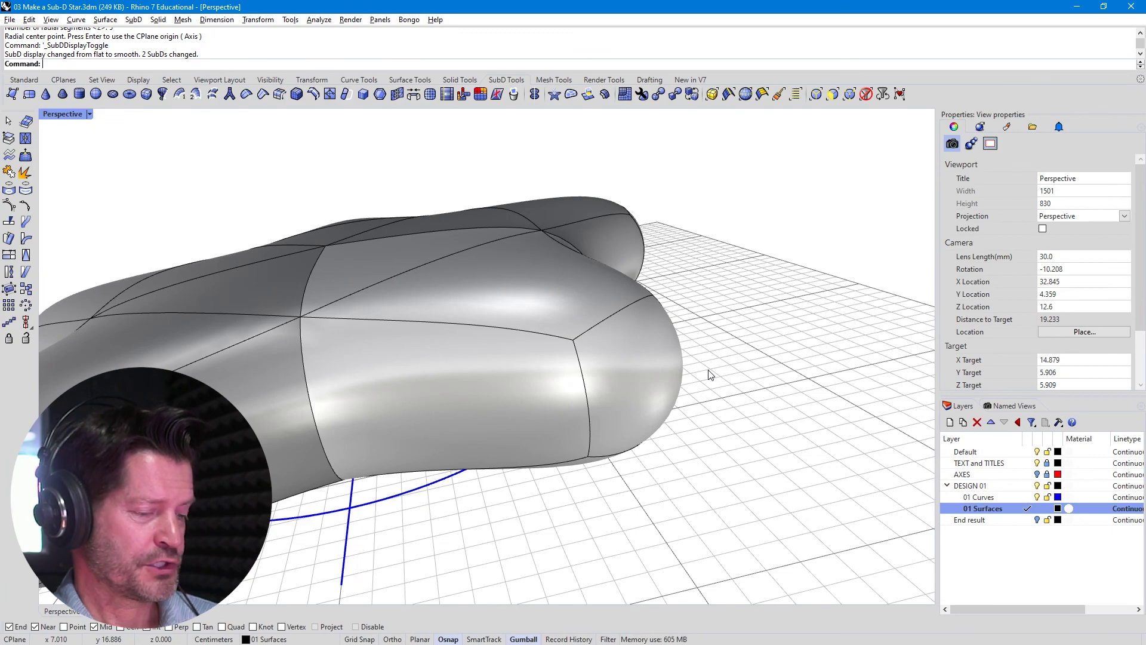
# - Move the end face of one star arm outward along its normal to lengthen the symmetric arms
pyautogui.keyDown('ctrl'); pyautogui.keyDown('shift'); pyautogui.click(652, 371); pyautogui.keyUp('shift'); pyautogui.keyUp('ctrl')
pyautogui.moveTo(757, 448); pyautogui.dragTo(709, 339, button='right')
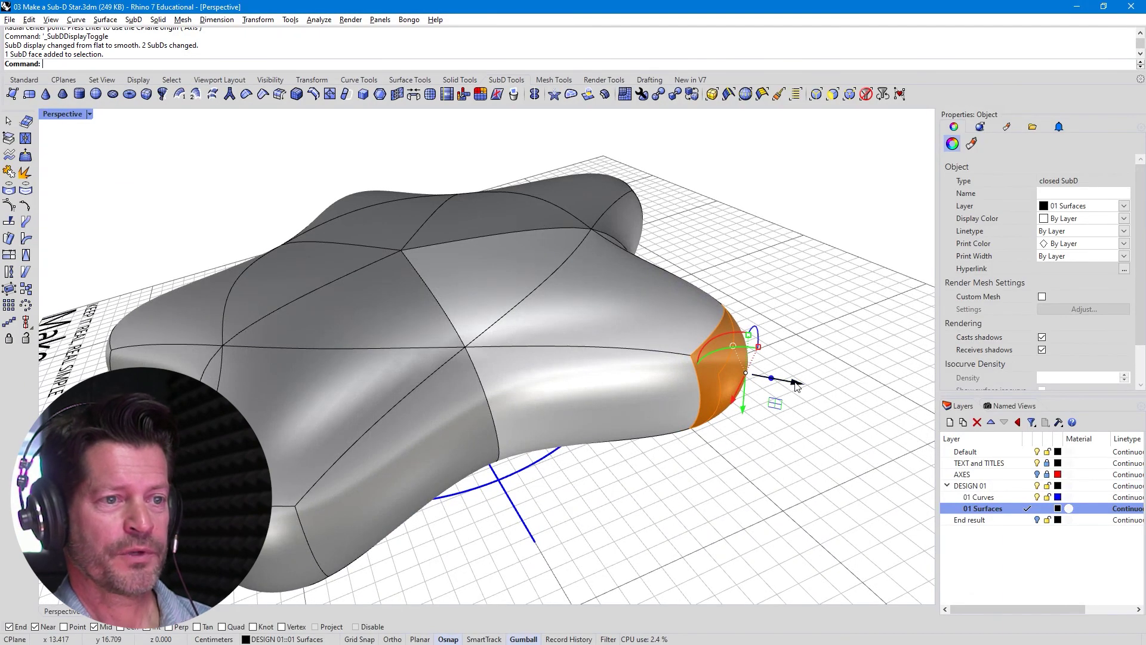
pyautogui.moveTo(791, 385); pyautogui.dragTo(814, 394)
pyautogui.click(841, 327)
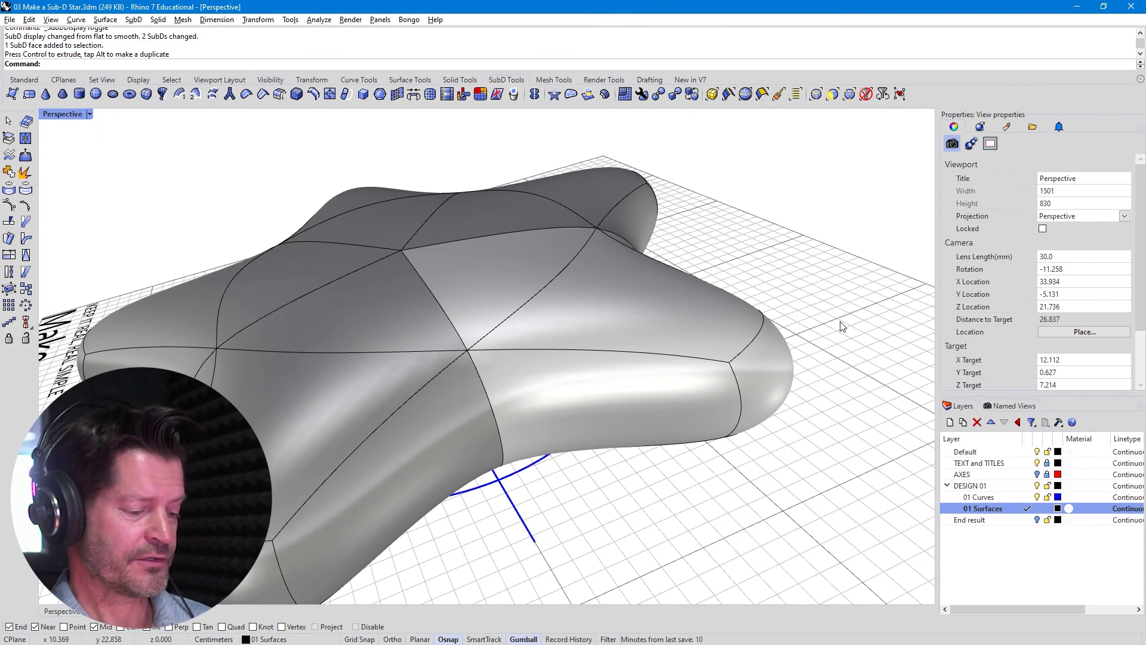
# - Move the upper edge of the arm's end face up and outward along its normal
pyautogui.keyDown('ctrl'); pyautogui.keyDown('shift'); pyautogui.click(754, 336); pyautogui.keyUp('shift'); pyautogui.keyUp('ctrl')
pyautogui.moveTo(797, 302); pyautogui.dragTo(806, 257)
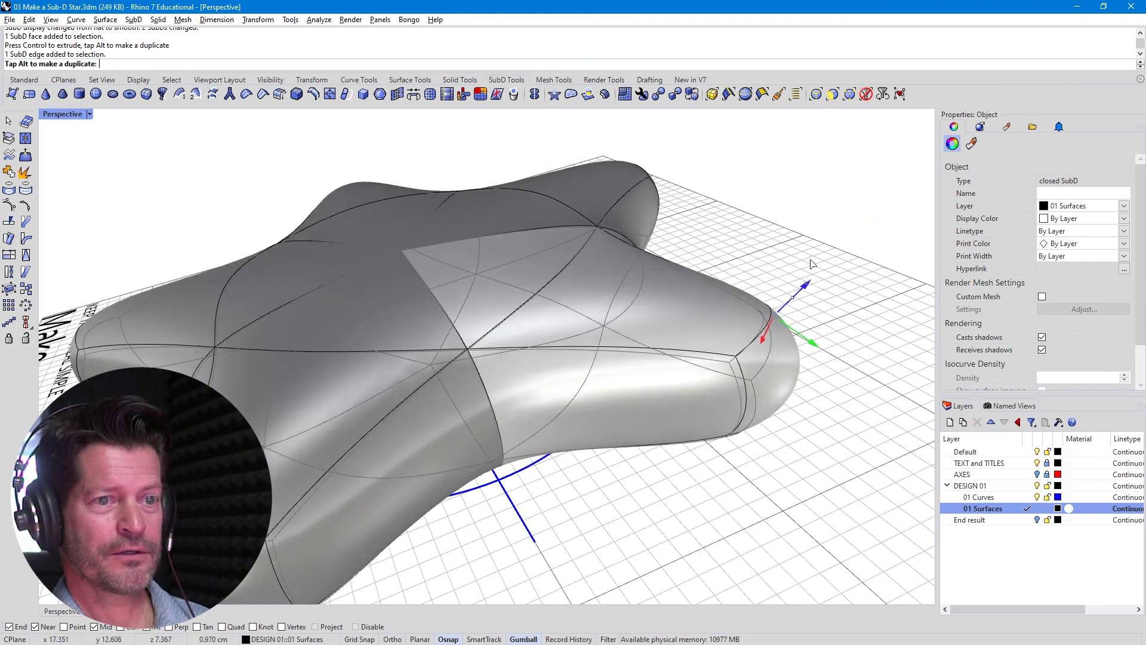
pyautogui.click(755, 225)
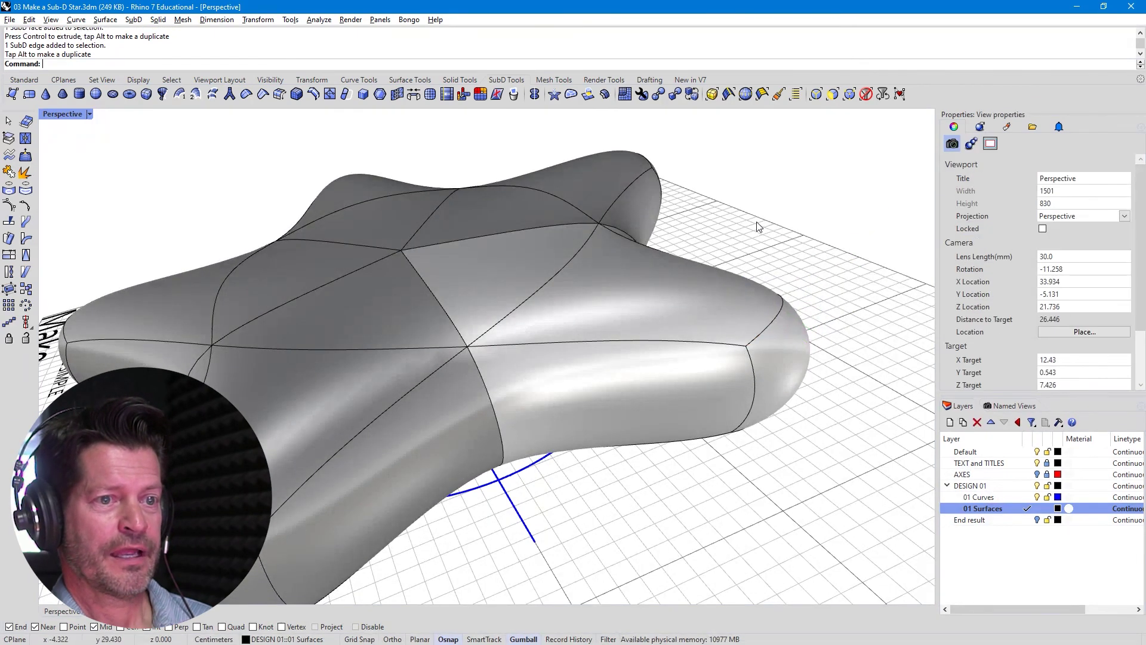
# - Try to move the upper corner vertex at the end of one star arm outward, and undo the move
pyautogui.keyDown('ctrl'); pyautogui.keyDown('shift'); pyautogui.click(747, 345); pyautogui.keyUp('shift'); pyautogui.keyUp('ctrl')
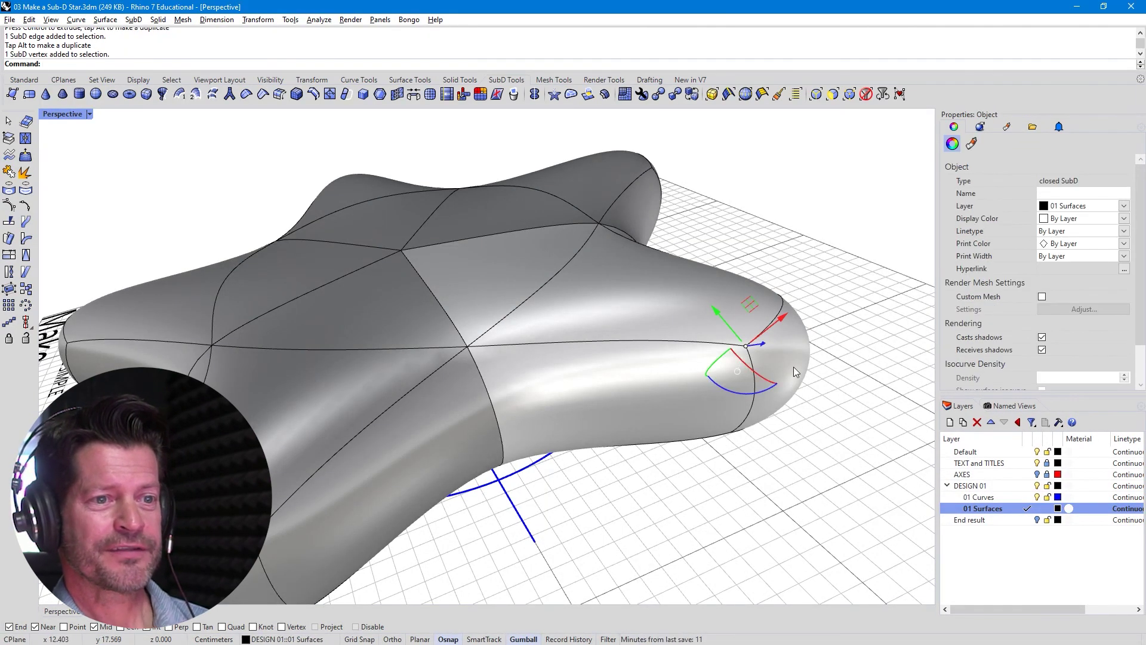
pyautogui.scroll(2, 801, 363)
pyautogui.scroll(-2, 801, 361)
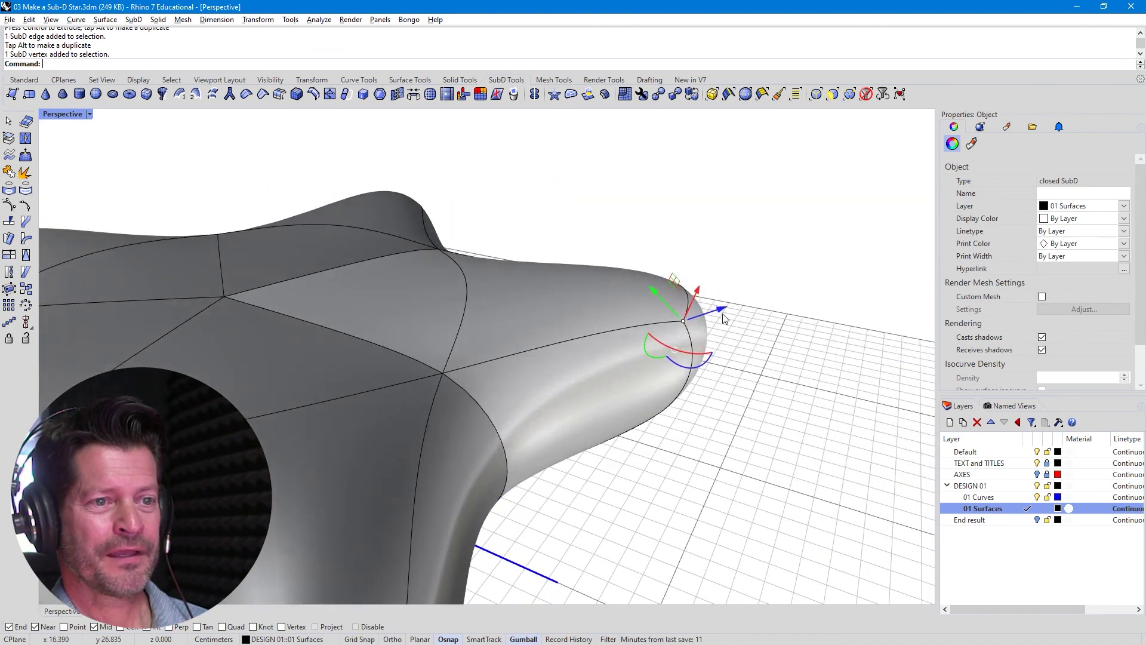
pyautogui.moveTo(801, 362); pyautogui.dragTo(811, 252, button='right')
pyautogui.scroll(-2, 811, 253)
pyautogui.moveTo(770, 366); pyautogui.dragTo(419, 201, button='right')
pyautogui.scroll(-2, 419, 200)
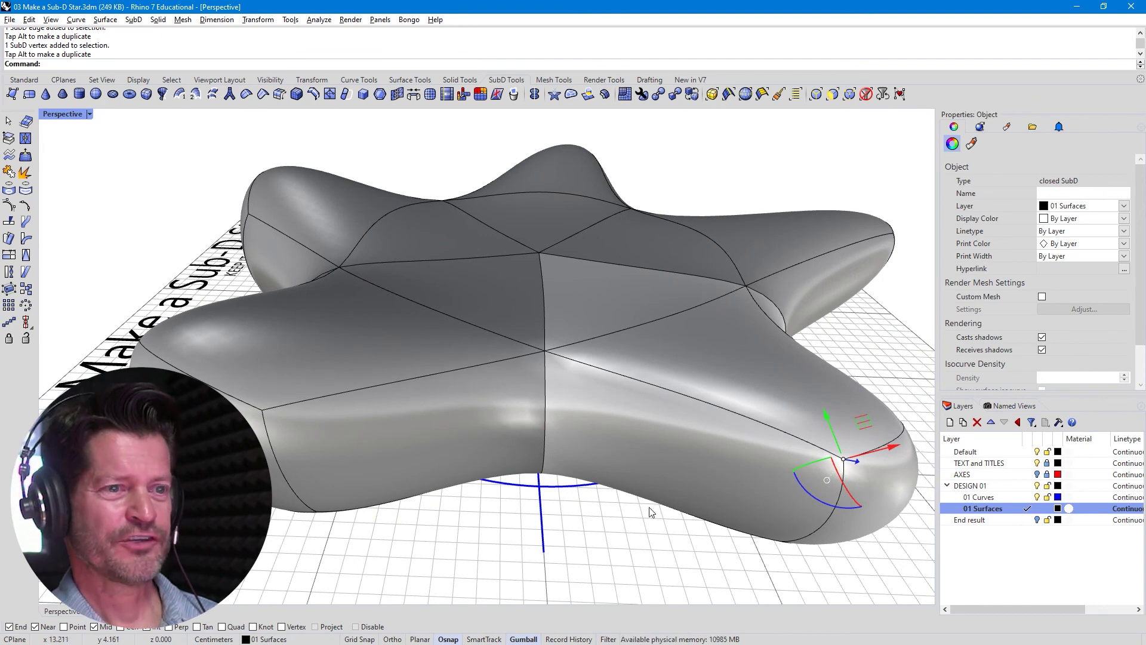
pyautogui.hotkey('ctrl', 'z')
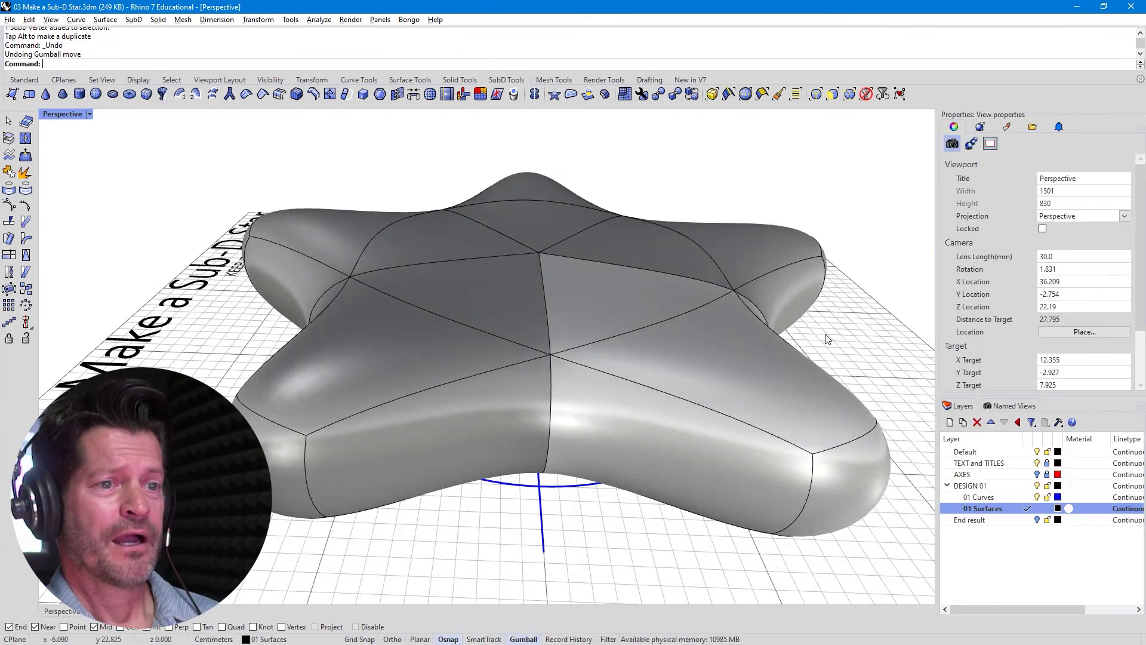
# - Try to pull the star's top centre vertex upward into a peak, and undo the move
pyautogui.moveTo(826, 338); pyautogui.dragTo(686, 295, button='right')
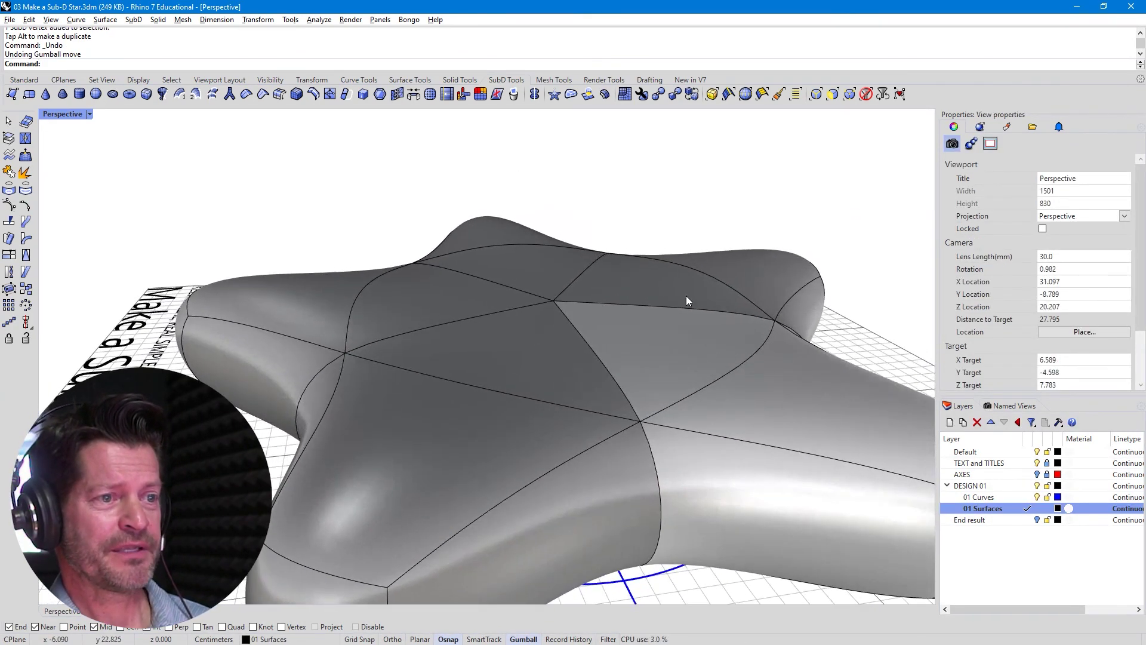
pyautogui.keyDown('ctrl'); pyautogui.keyDown('shift'); pyautogui.click(554, 301); pyautogui.keyUp('shift'); pyautogui.keyUp('ctrl')
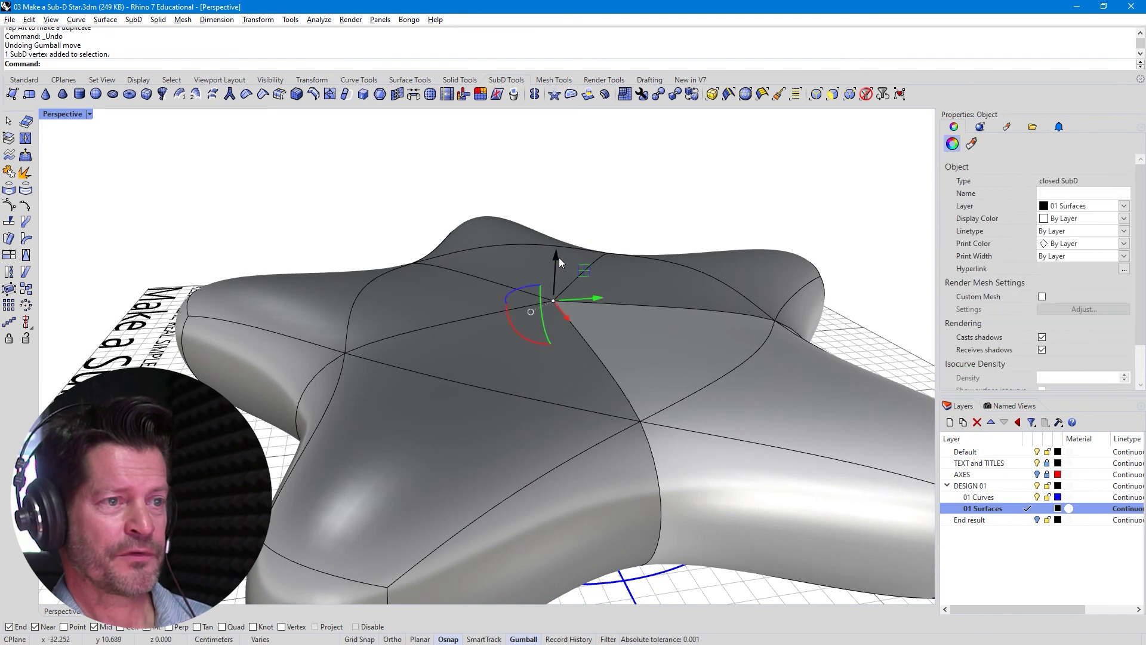
pyautogui.moveTo(559, 257); pyautogui.dragTo(564, 209)
pyautogui.moveTo(686, 263); pyautogui.dragTo(721, 279, button='right')
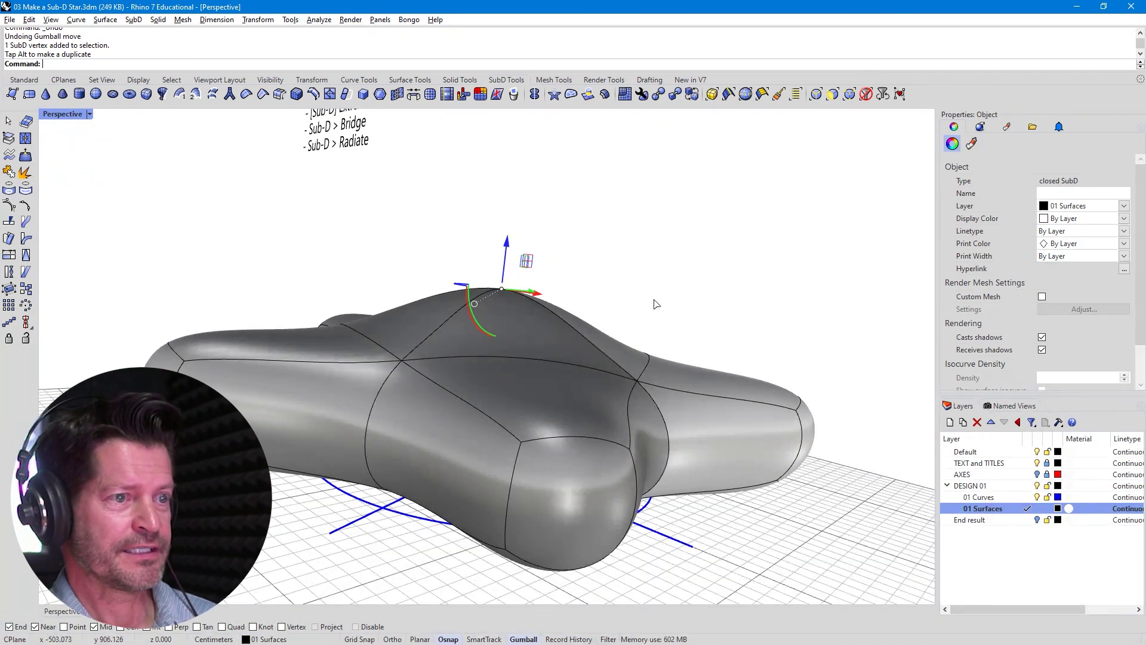
pyautogui.hotkey('ctrl', 'z')
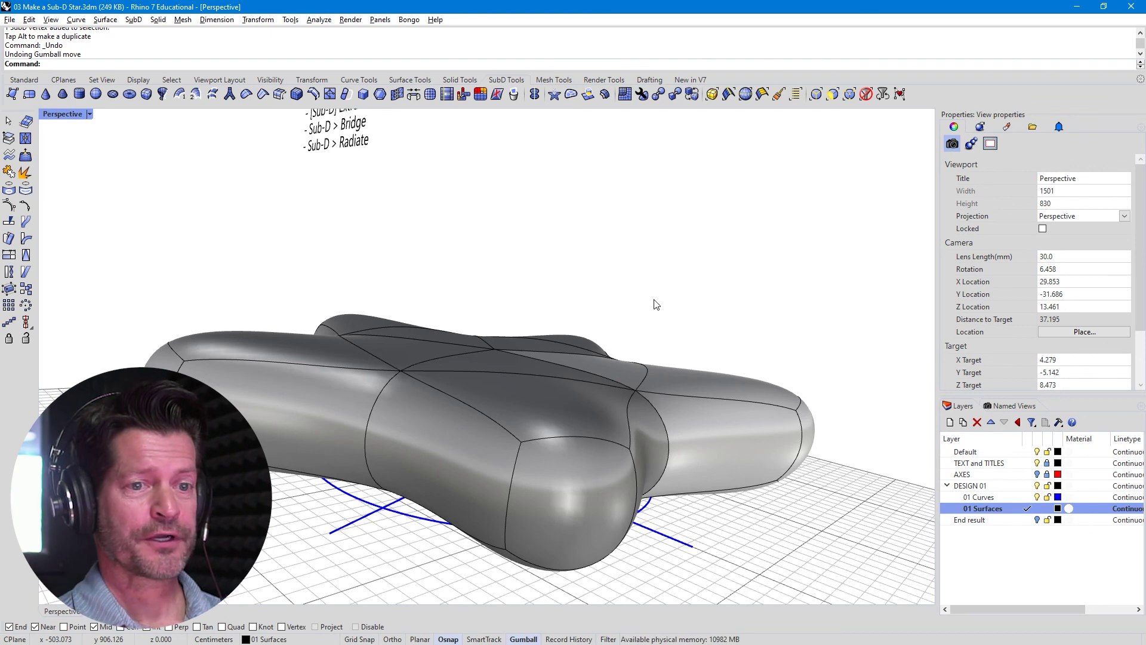
# - Scale the entire star SubD vertically to make the body thicker
pyautogui.click(541, 393)
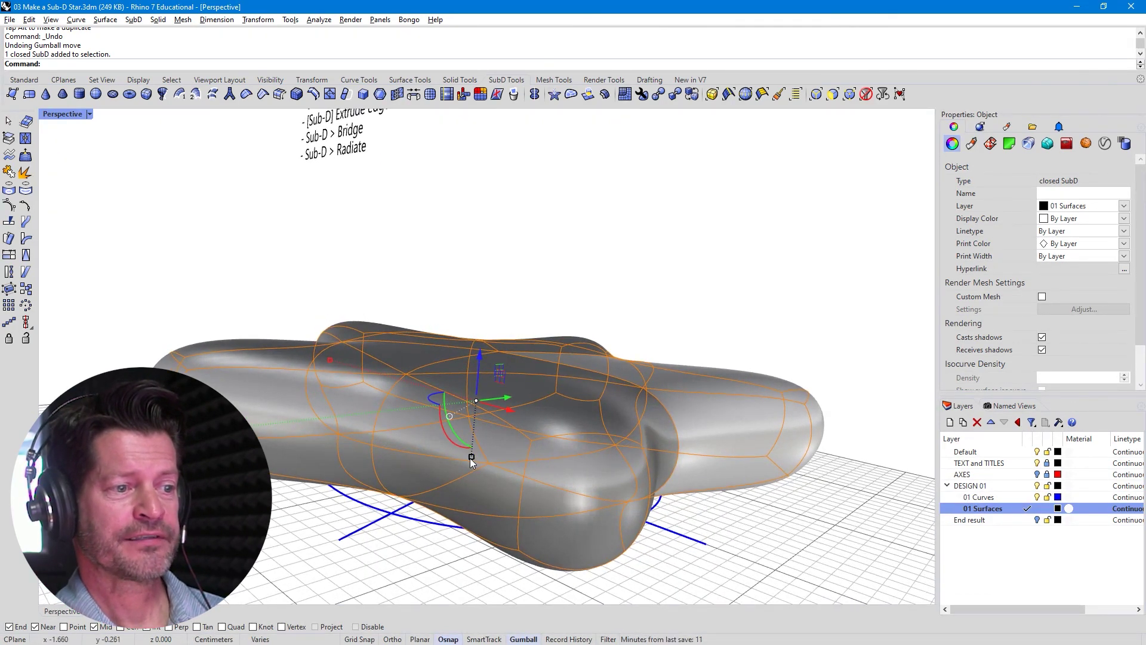
pyautogui.moveTo(472, 458); pyautogui.dragTo(469, 484)
pyautogui.click(798, 246)
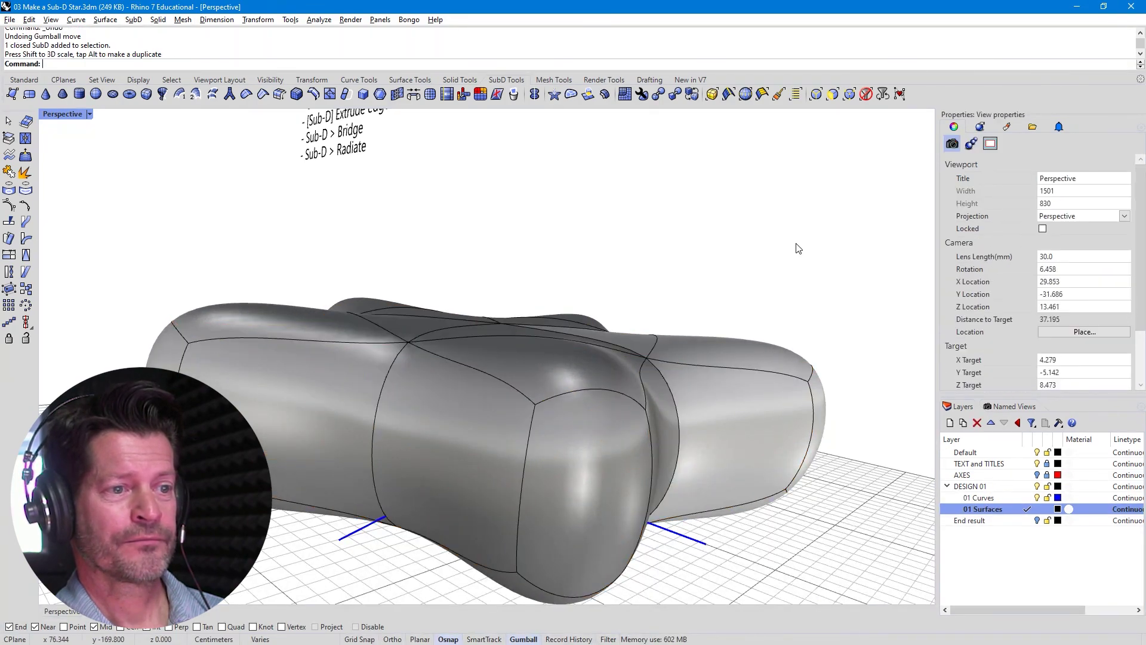
pyautogui.press('Down')
pyautogui.press('Down')
pyautogui.press('Down')
pyautogui.press('Left')
pyautogui.press('Left')
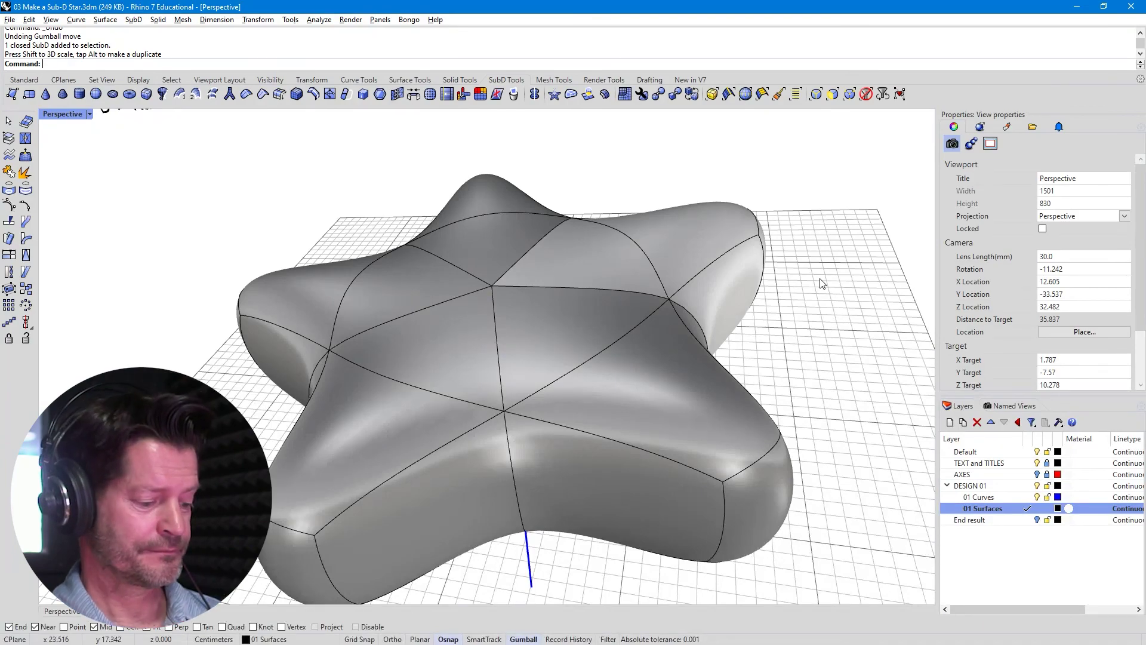
pyautogui.write('finale')
pyautogui.press('Return')
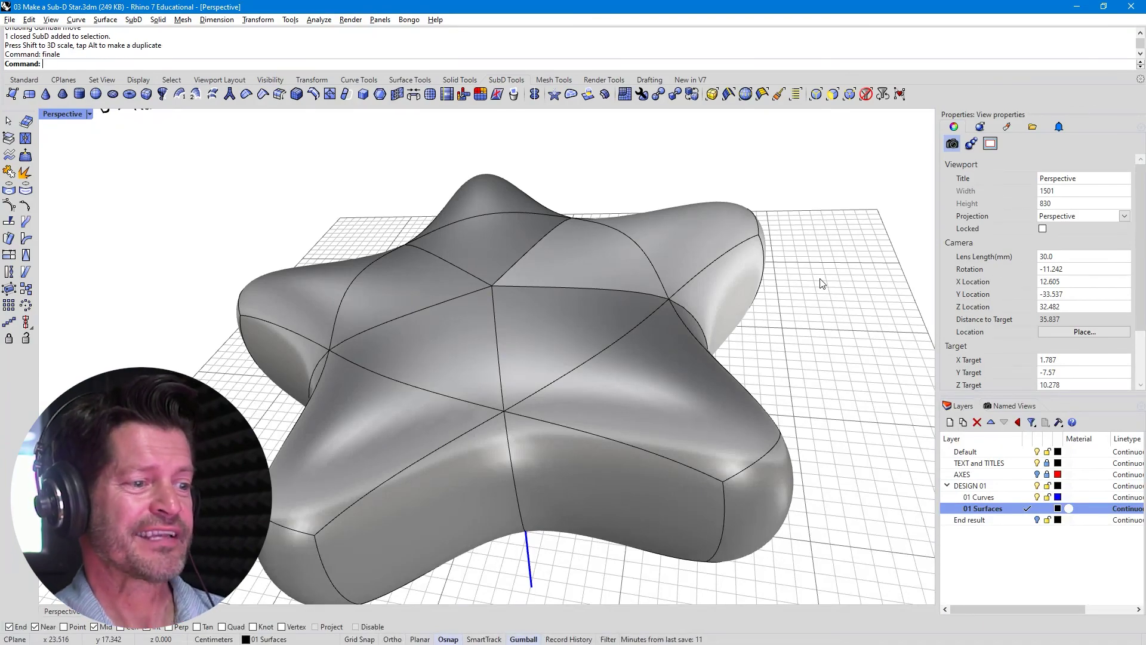